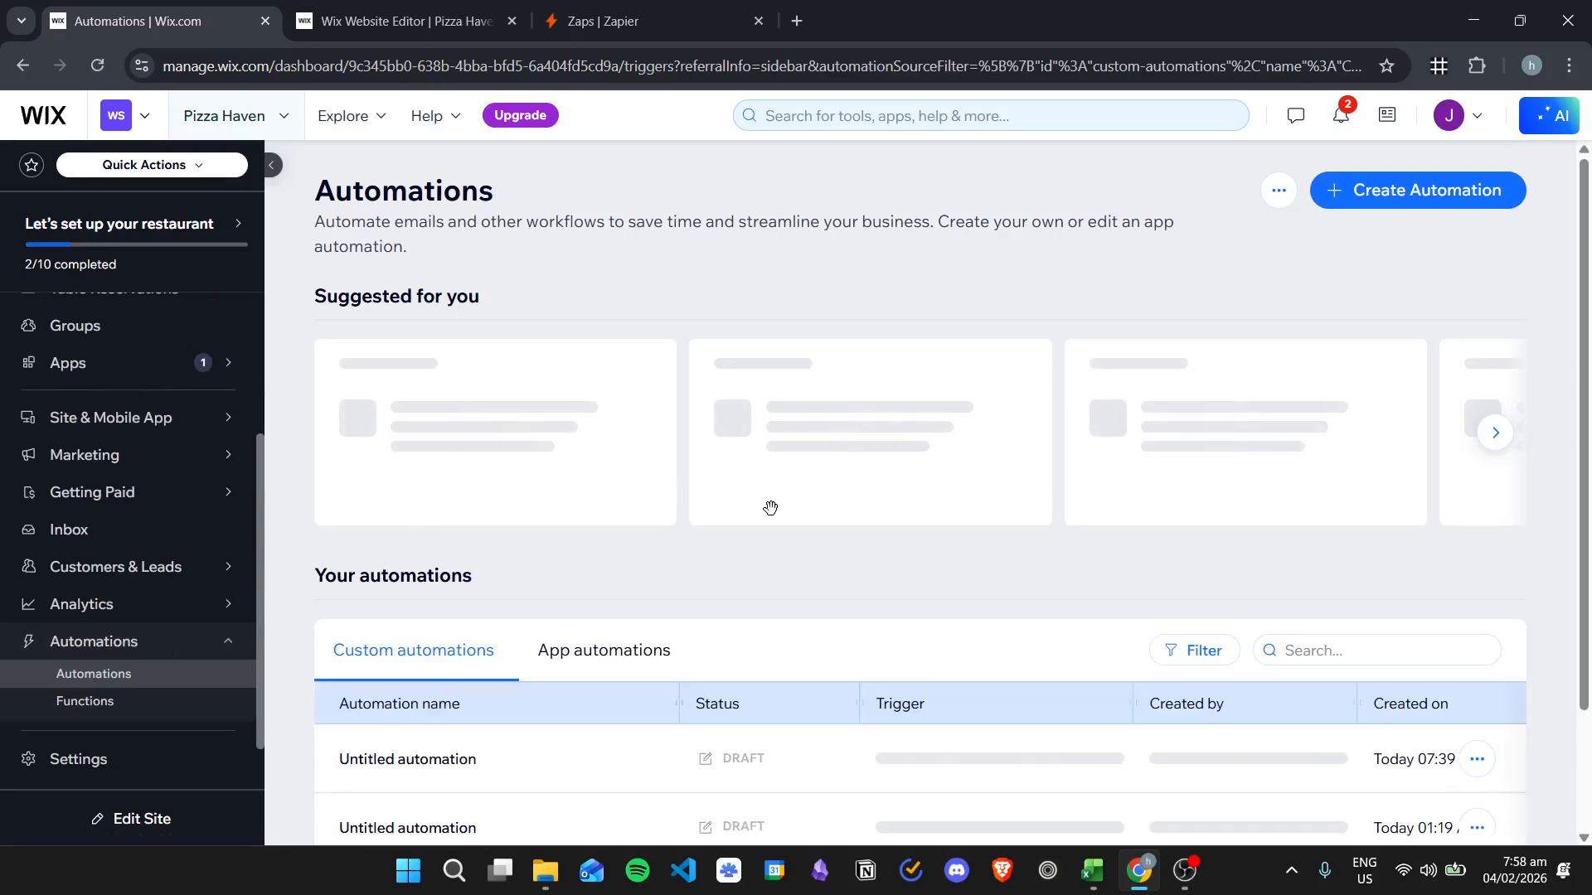
# - Open the newest 'Untitled automation' draft from the Custom automations list
pyautogui.scroll(-1, 981, 507)
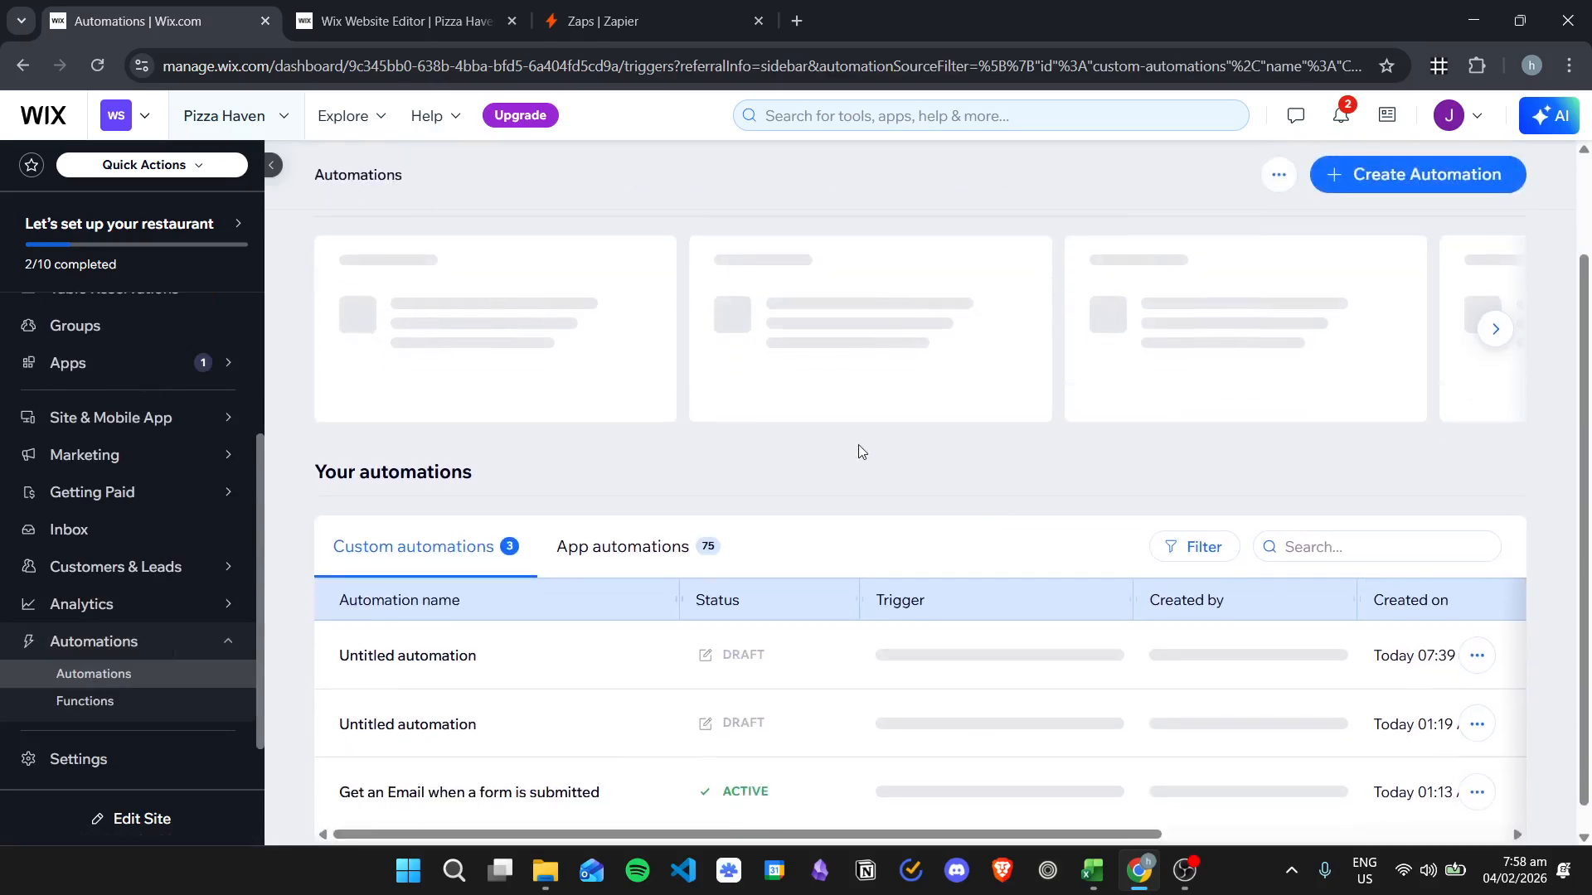
pyautogui.scroll(2, 1041, 423)
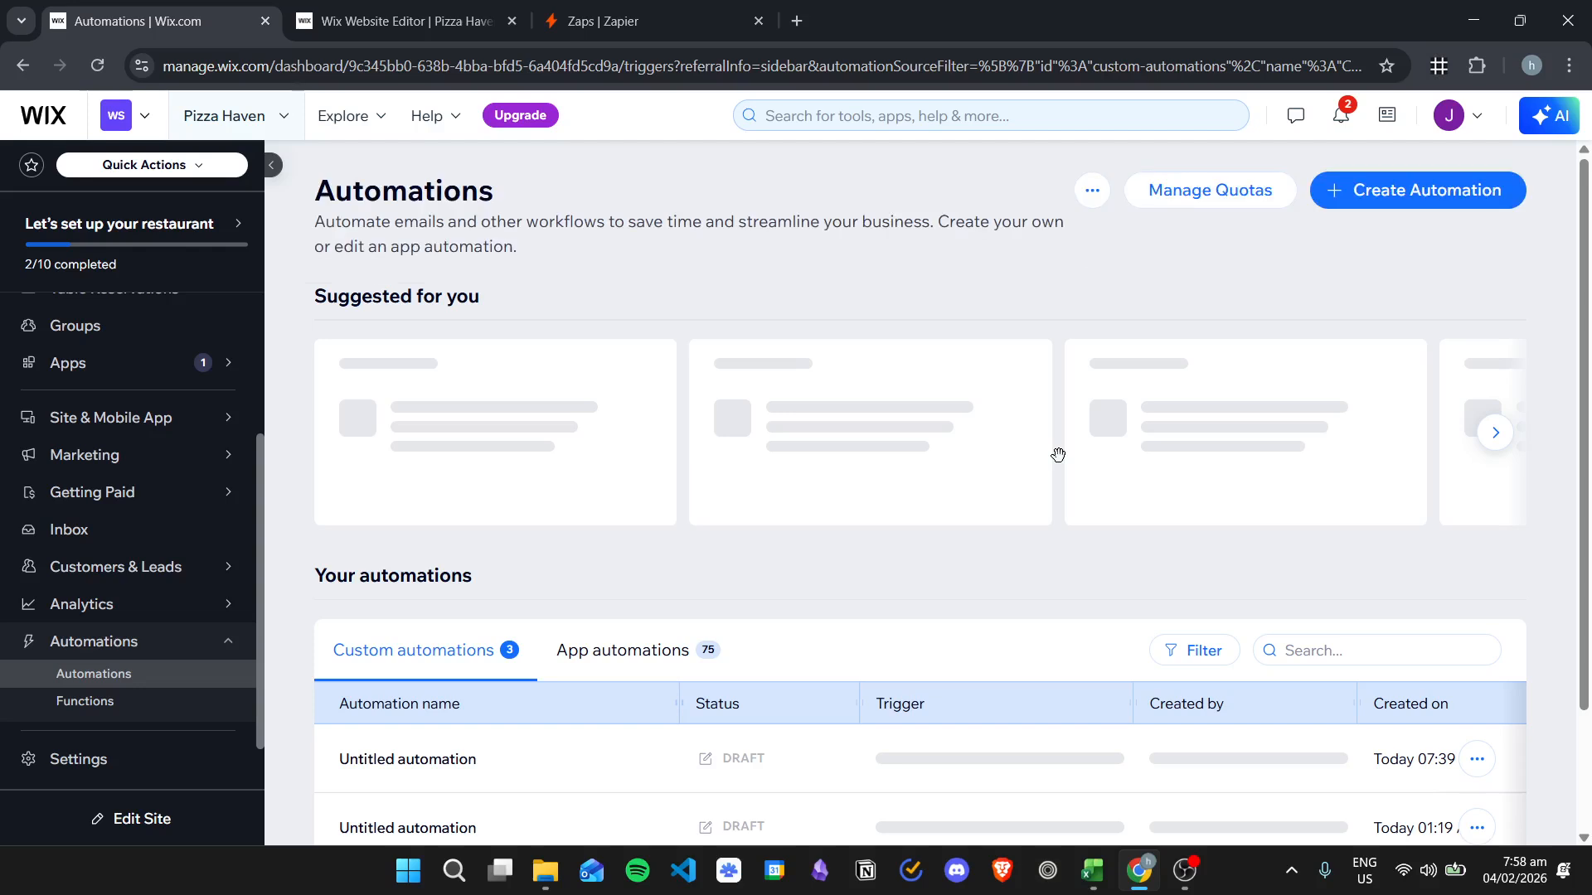
pyautogui.click(486, 760)
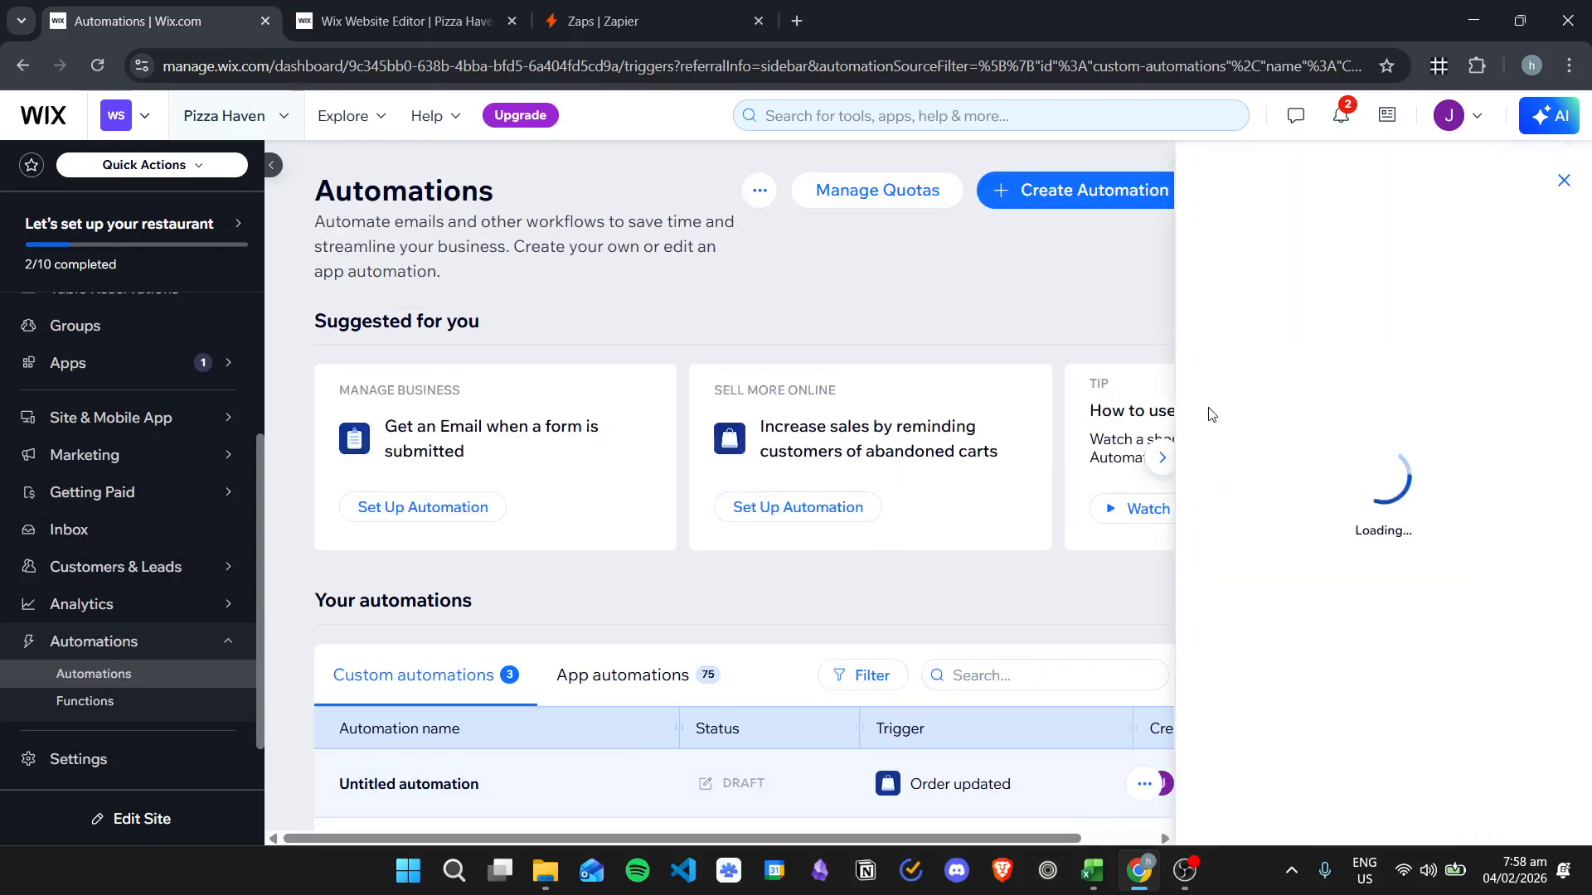
# - Edit the Order updated trigger and add a new action step after it
pyautogui.click(1345, 543)
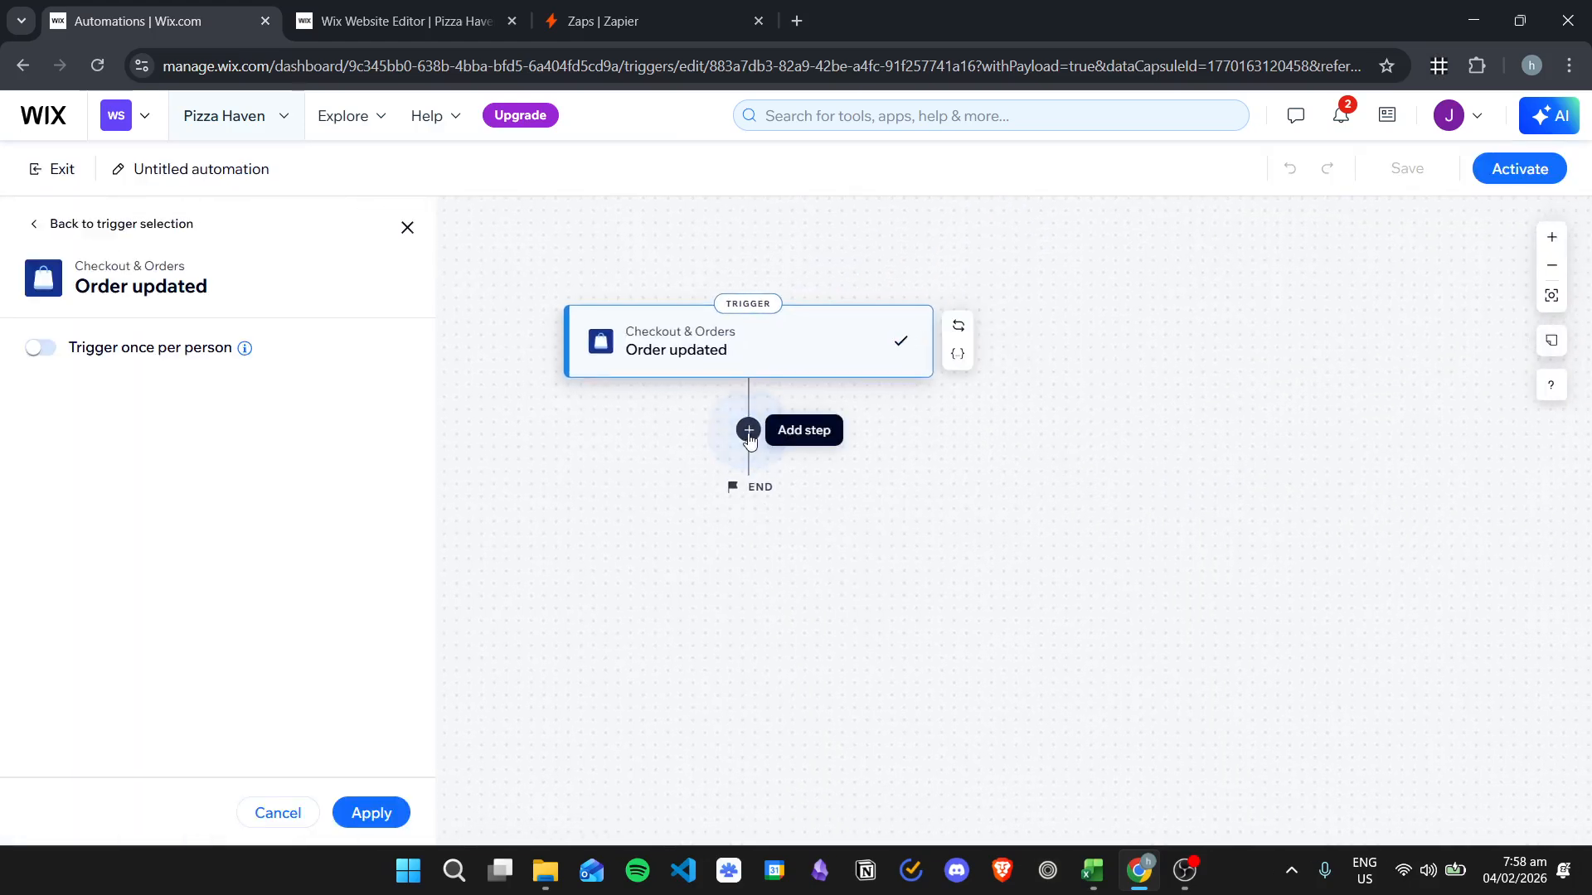
pyautogui.click(747, 430)
pyautogui.click(556, 521)
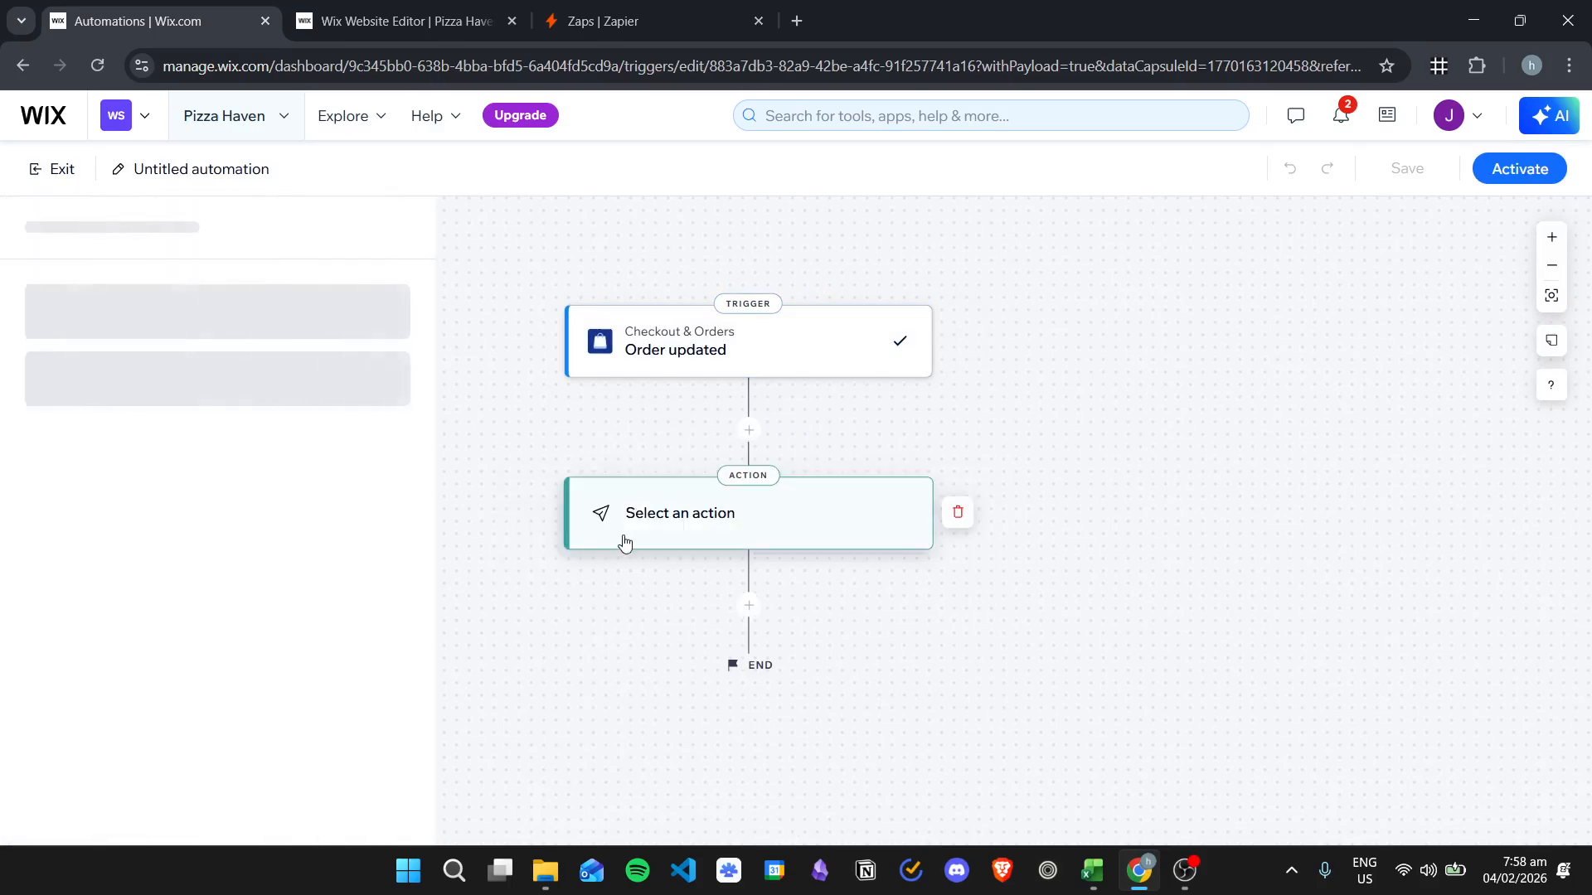
# - Browse the available actions, then discard the empty action step and return to Zapier
pyautogui.scroll(-3, 331, 501)
pyautogui.scroll(3, 288, 483)
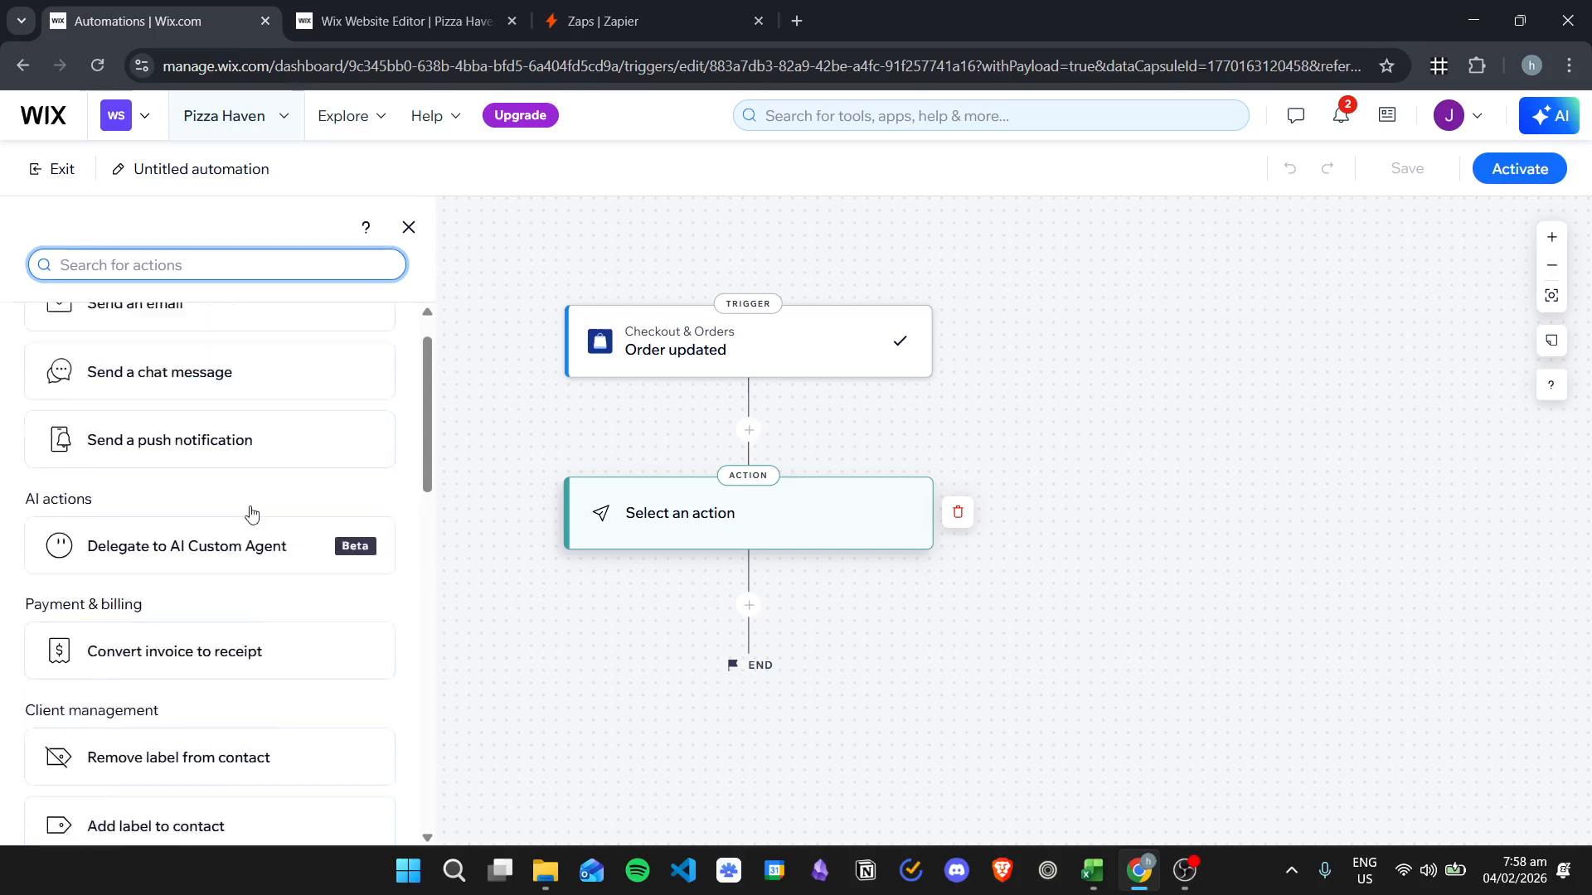
pyautogui.scroll(-7, 295, 409)
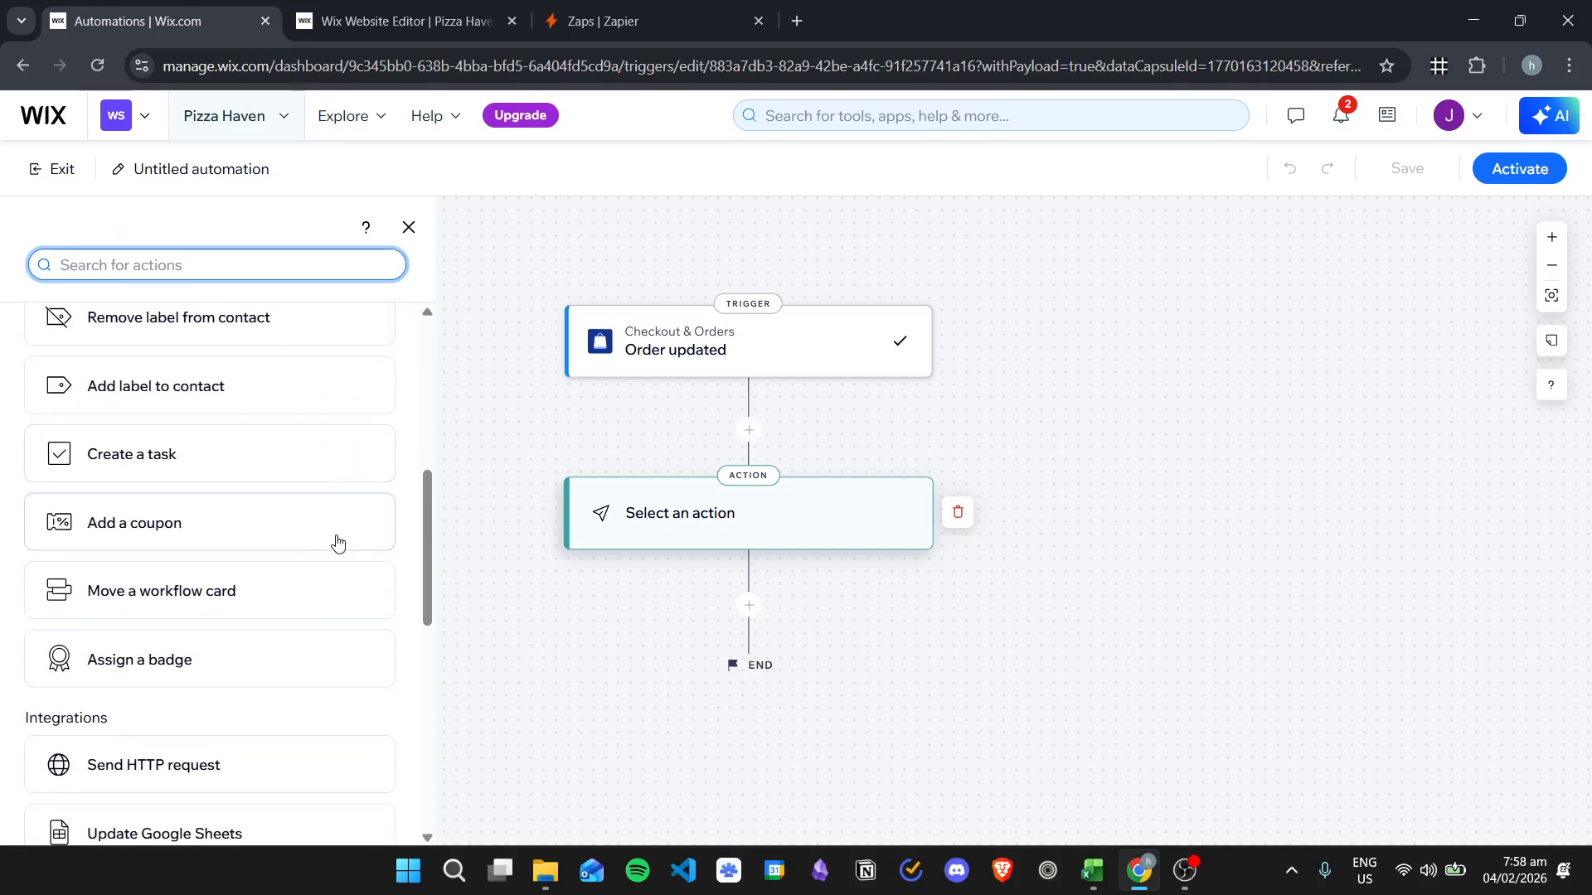
pyautogui.scroll(-7, 338, 543)
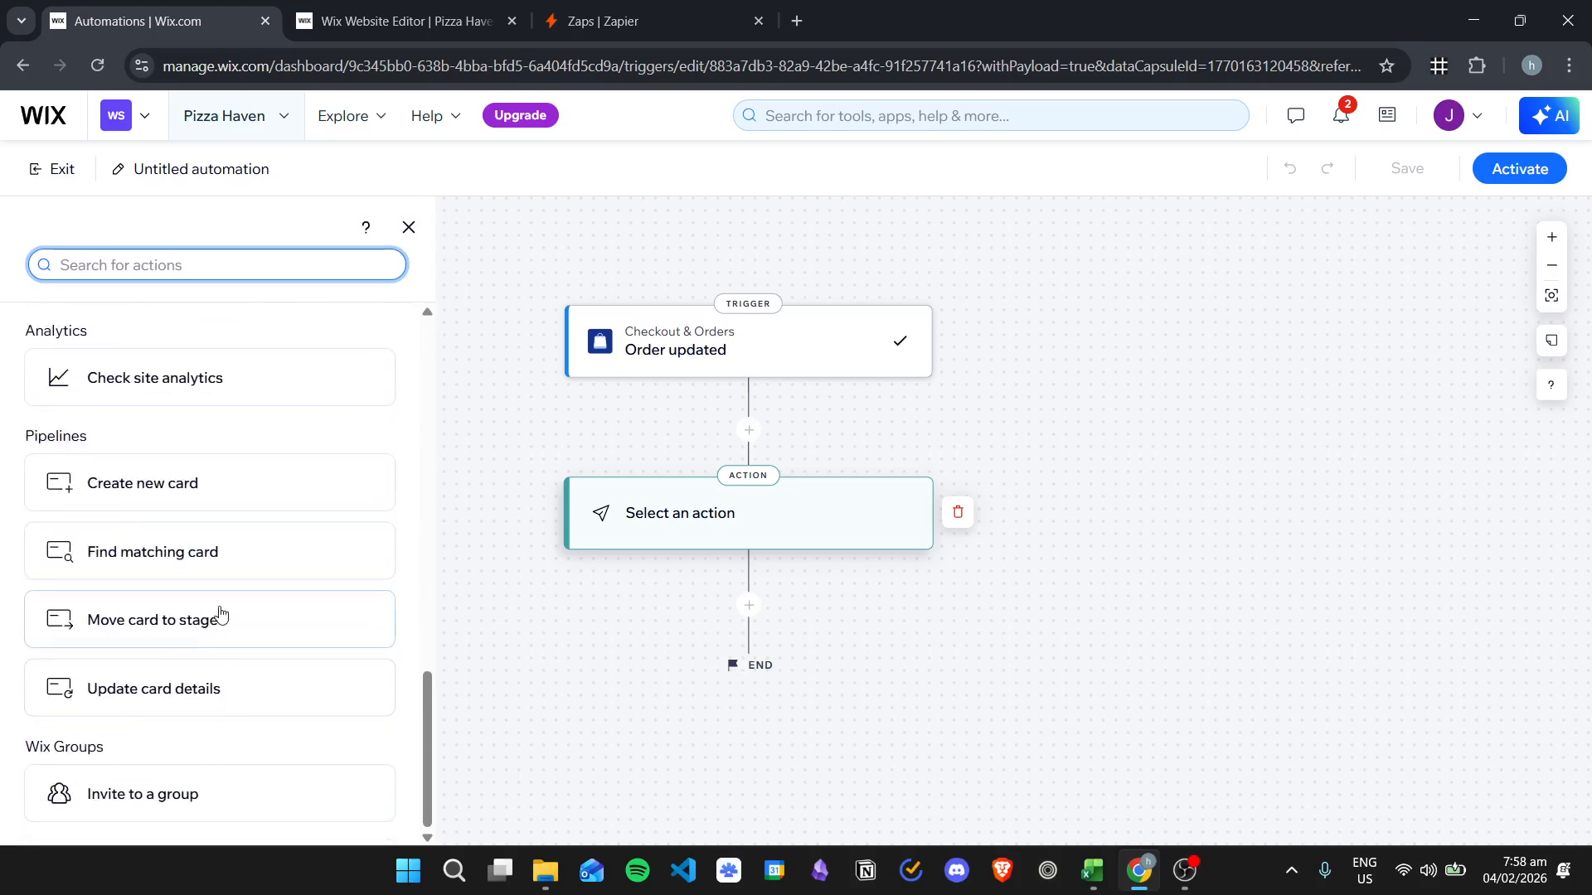
pyautogui.scroll(7, 307, 667)
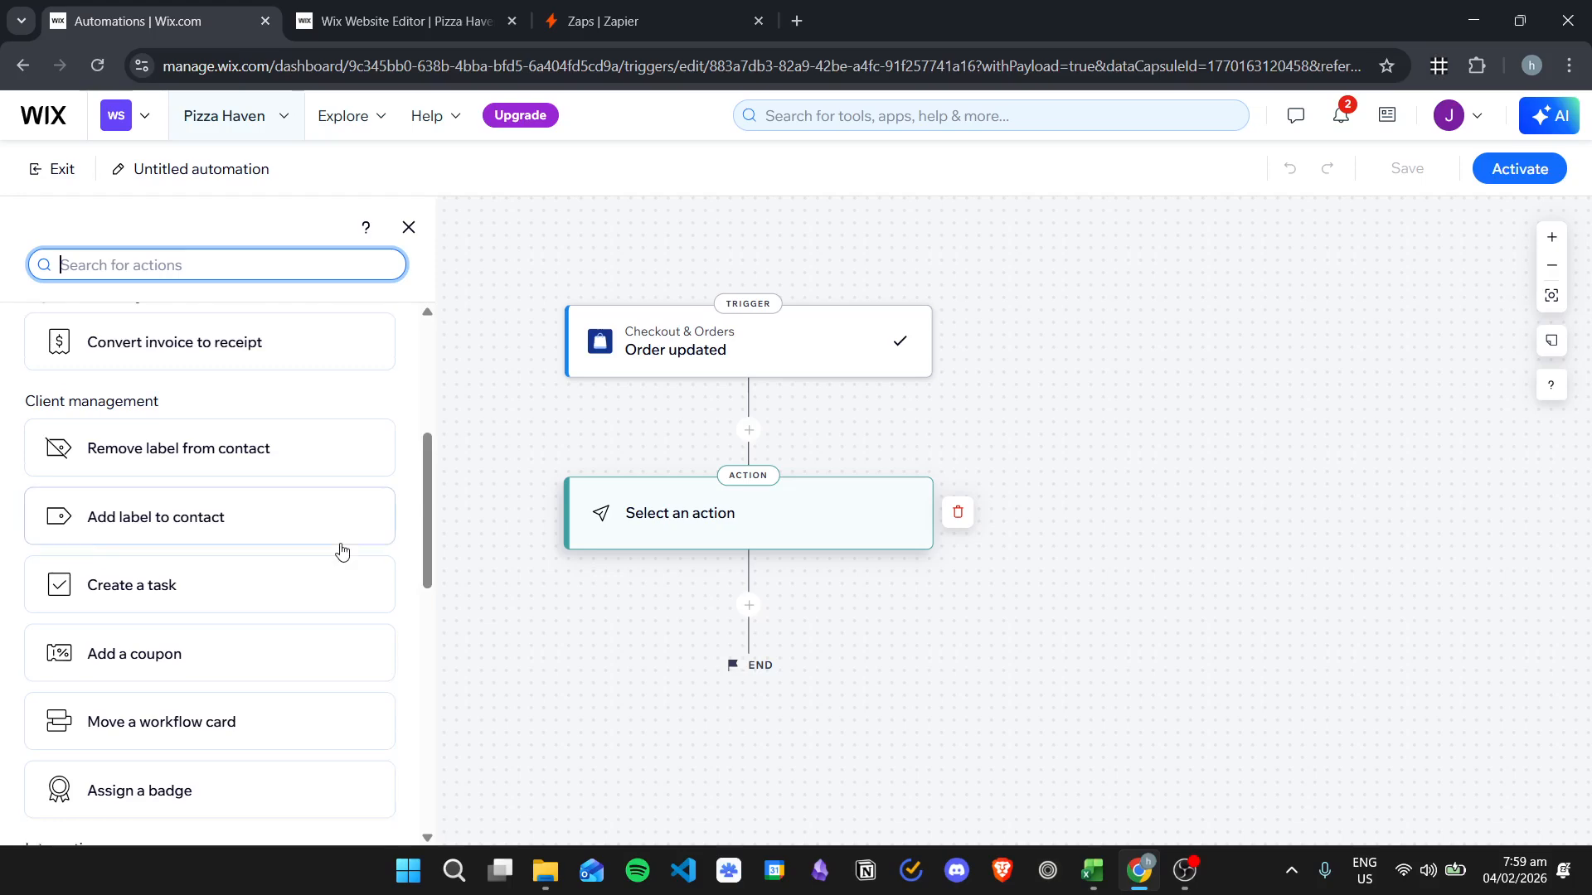
pyautogui.scroll(5, 342, 551)
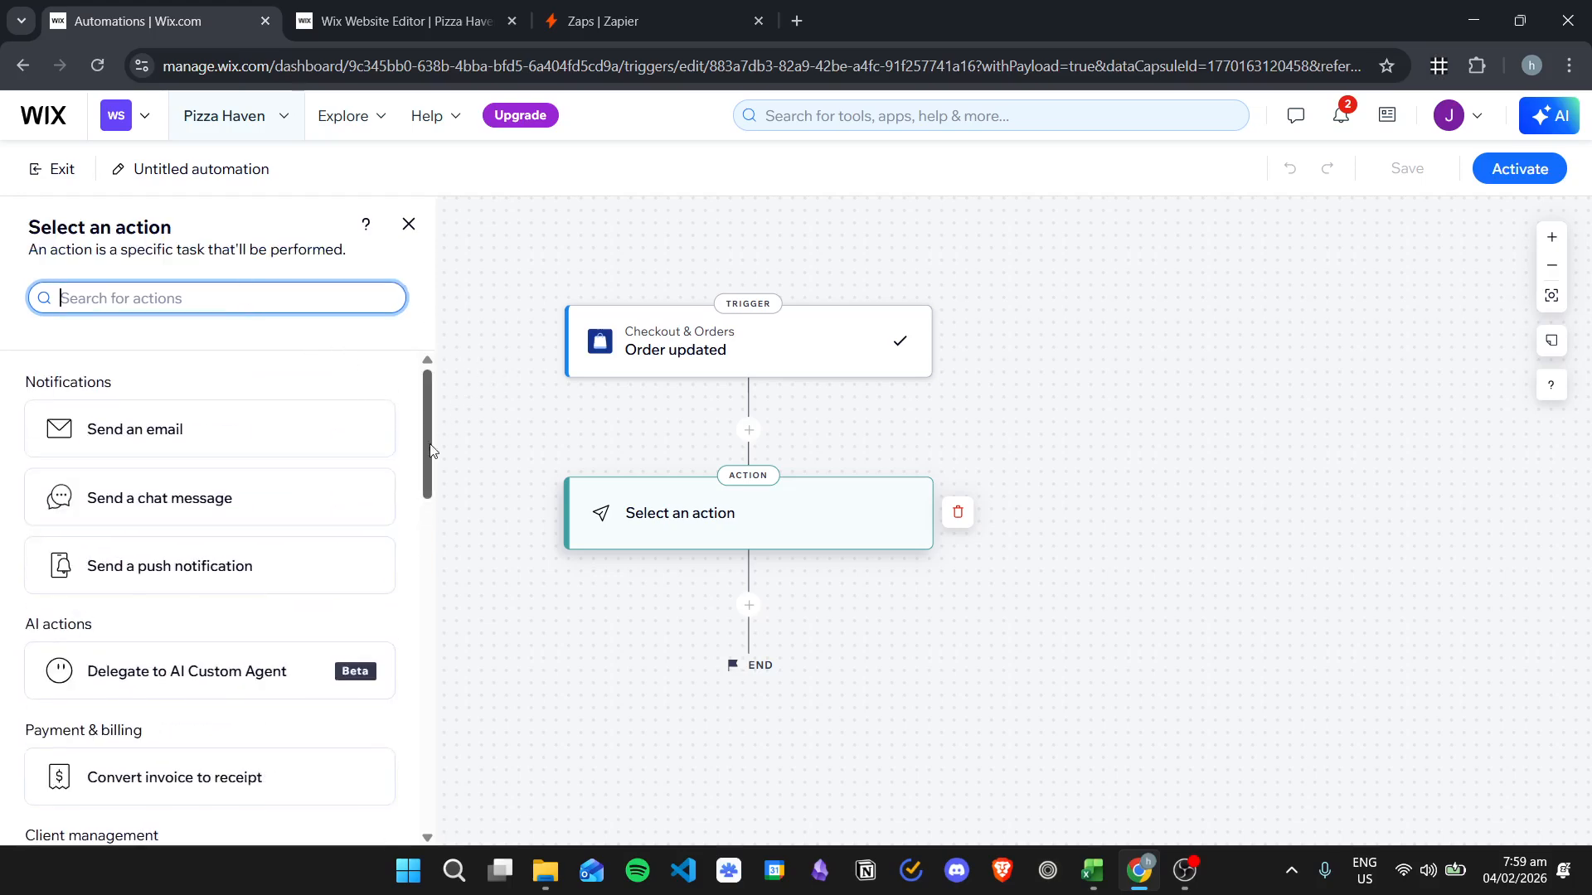
pyautogui.scroll(-5, 383, 578)
pyautogui.scroll(-5, 382, 578)
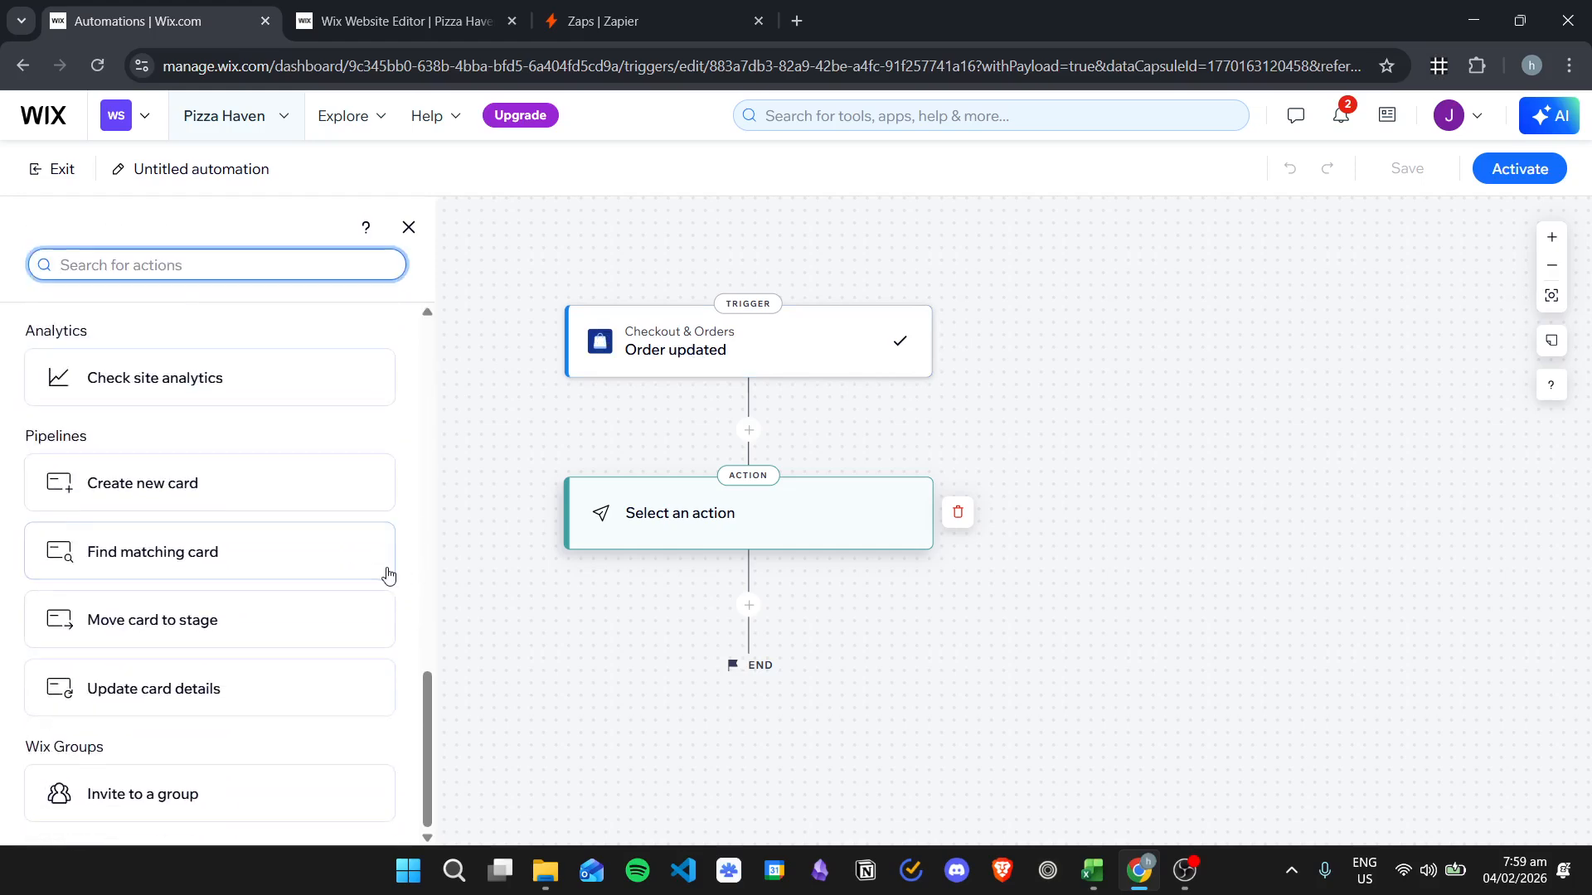
pyautogui.scroll(10, 340, 637)
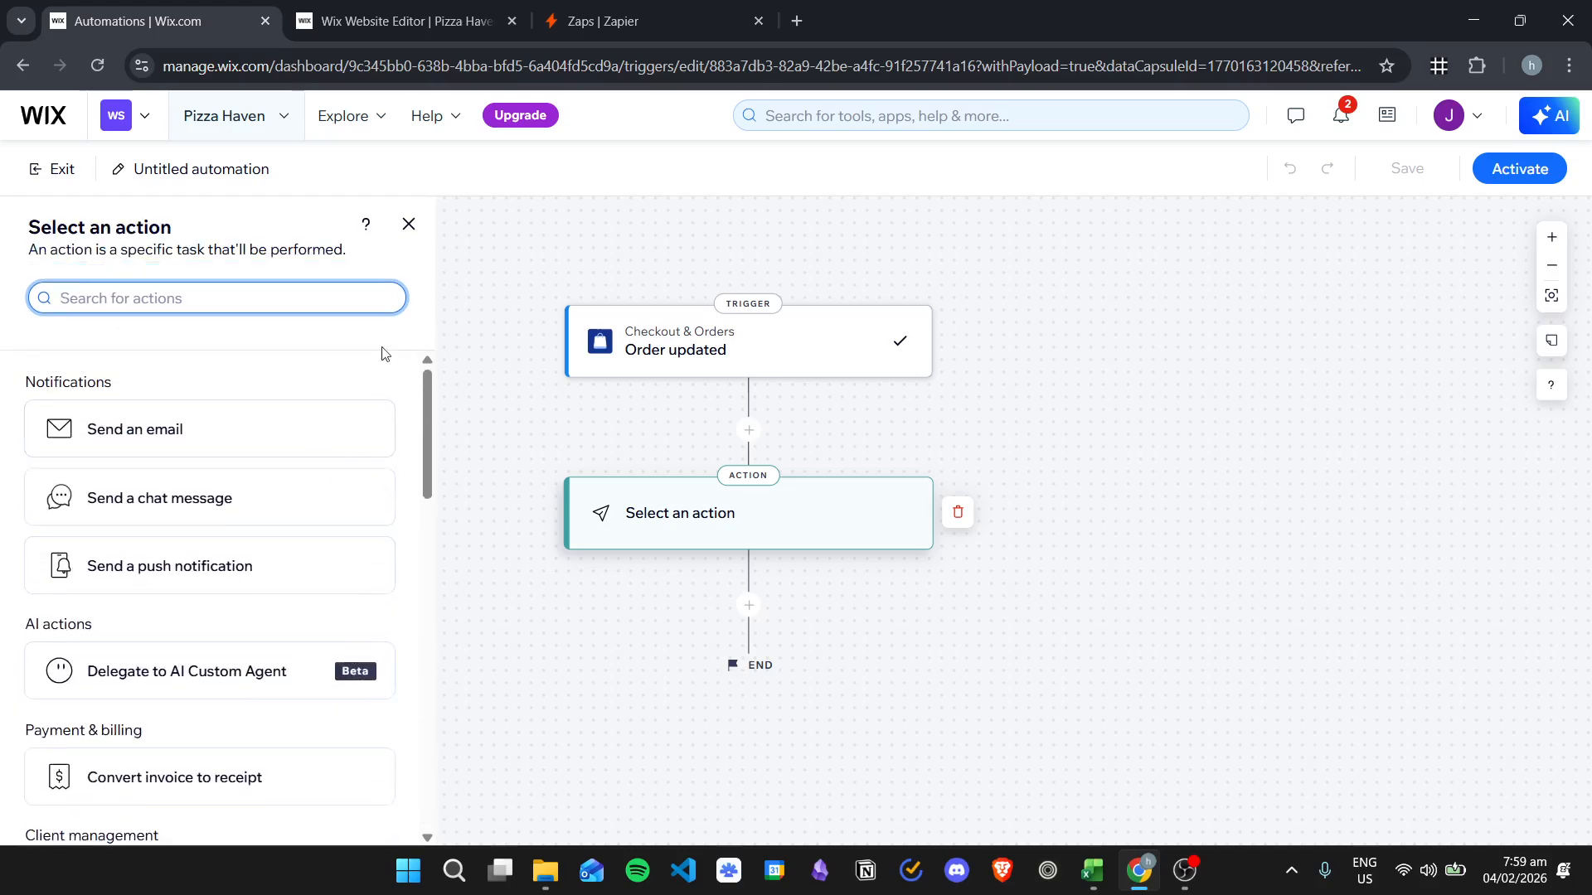
pyautogui.click(569, 419)
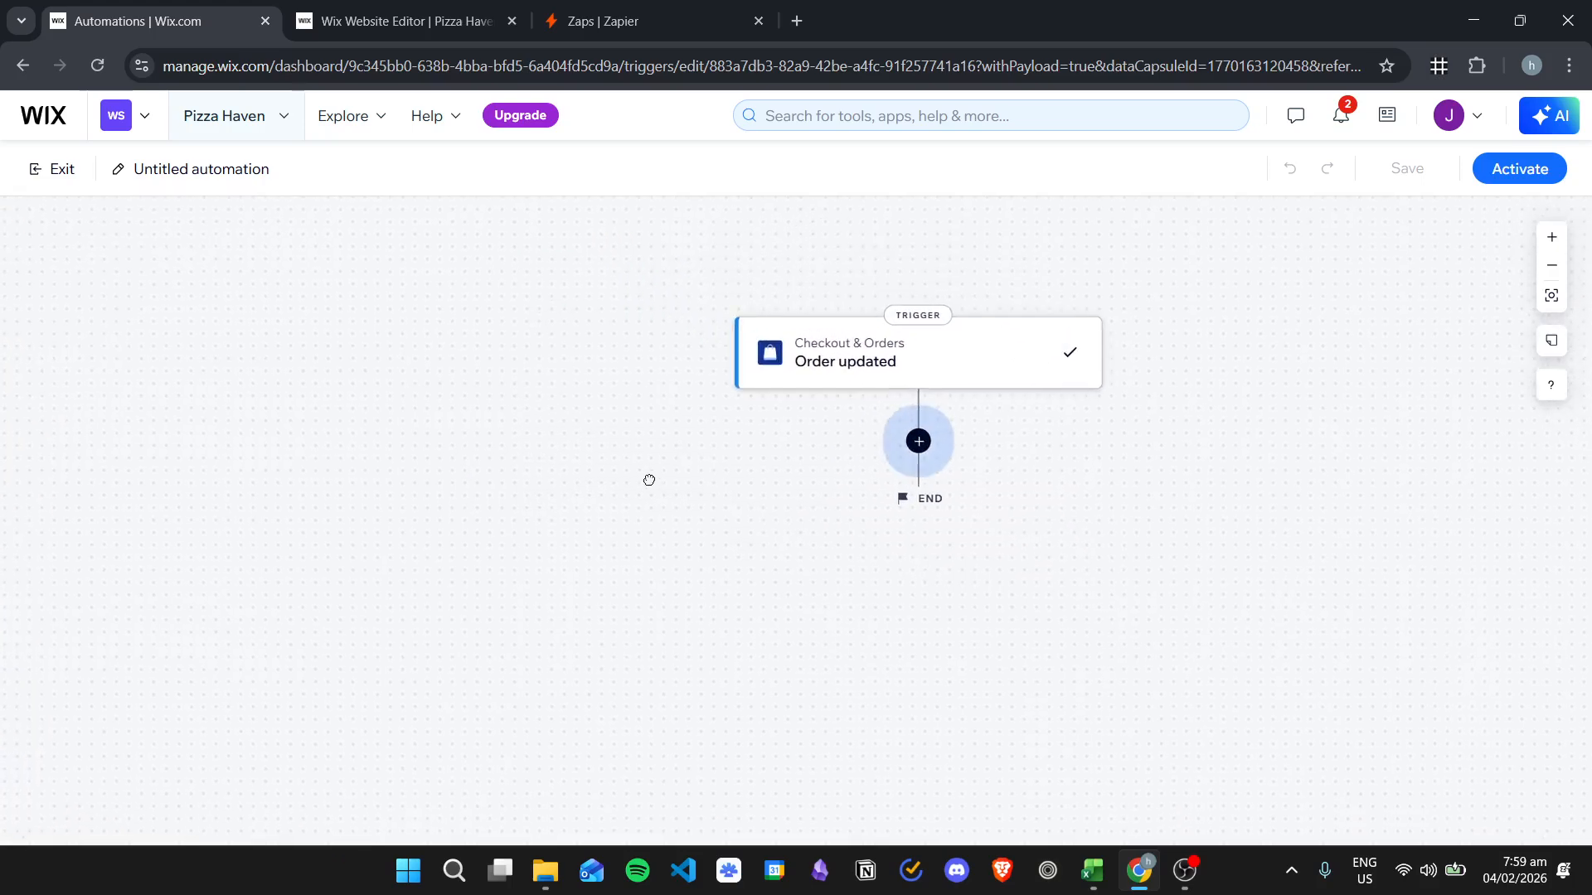
pyautogui.click(638, 18)
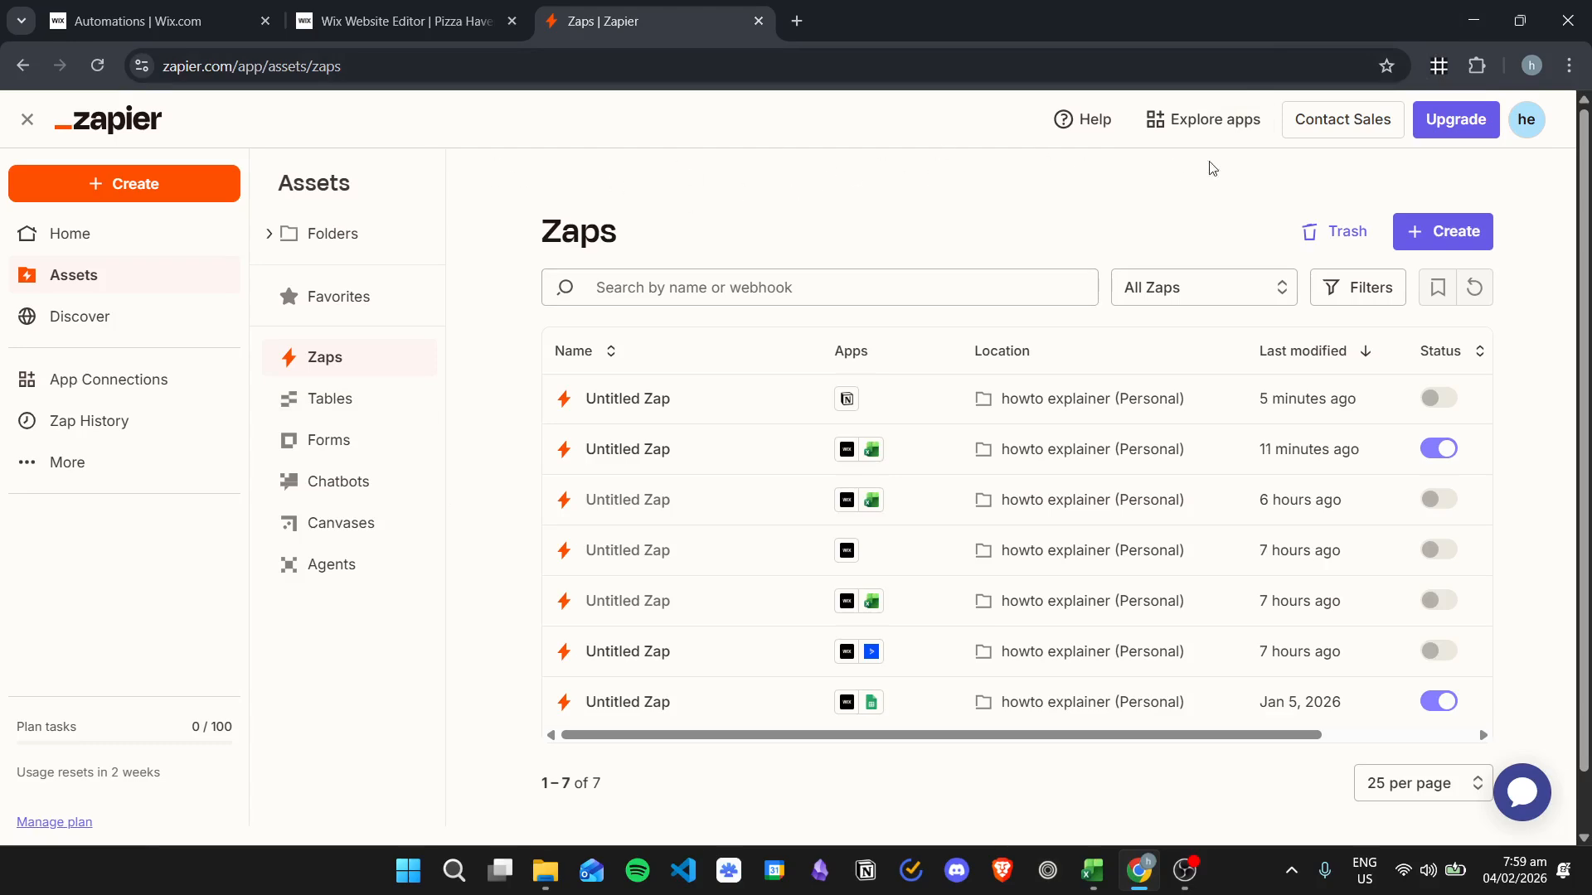
# - Create a new Zap from the Create menu and bring up the trigger app picker
pyautogui.click(162, 190)
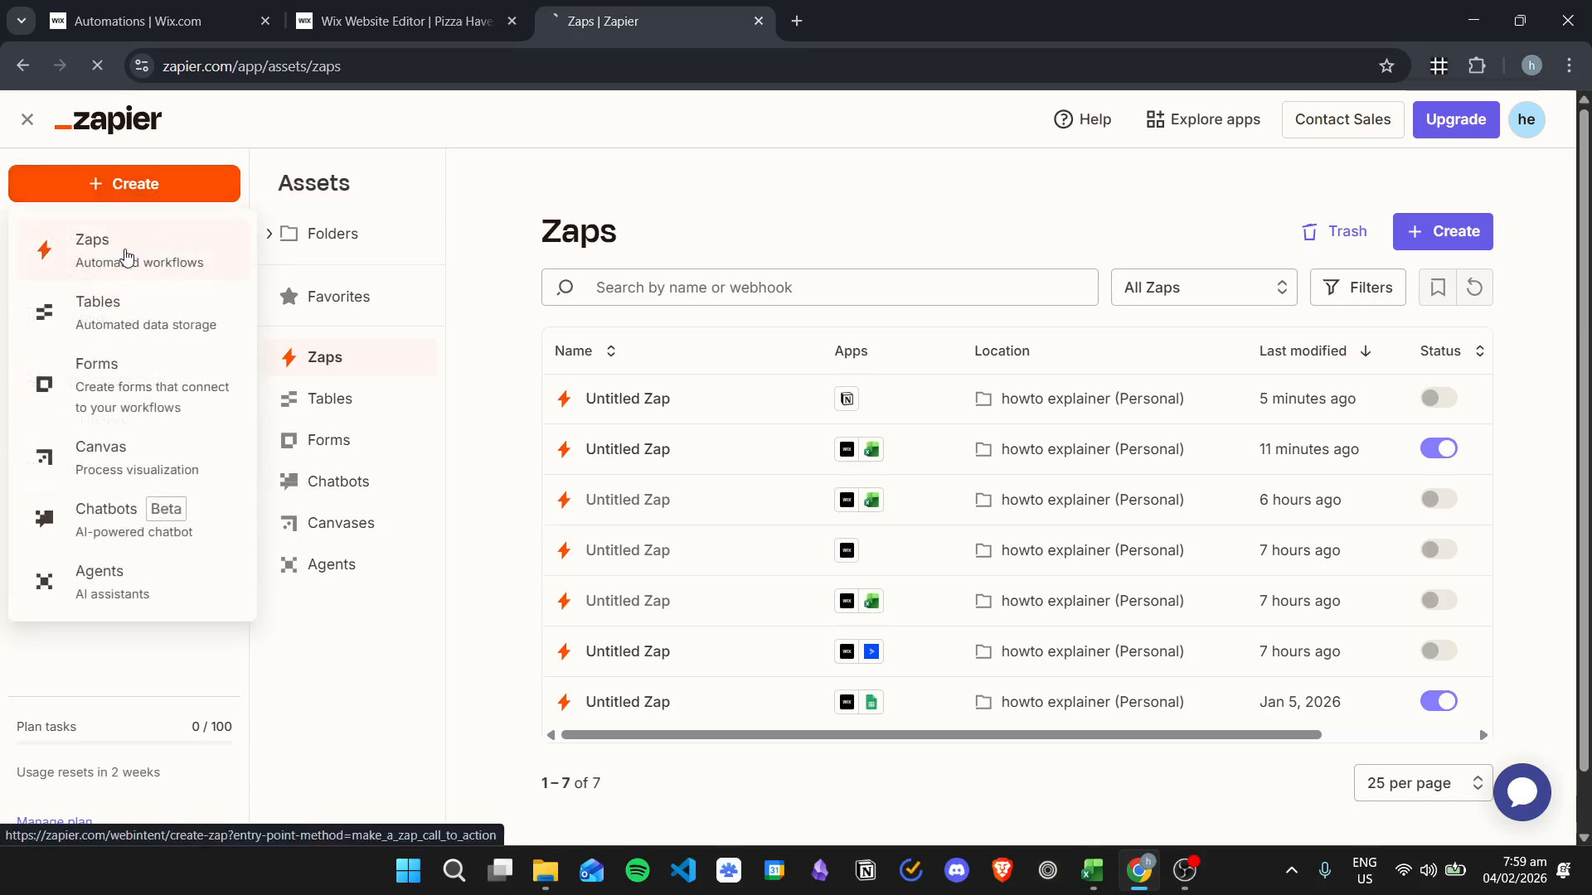
pyautogui.click(128, 256)
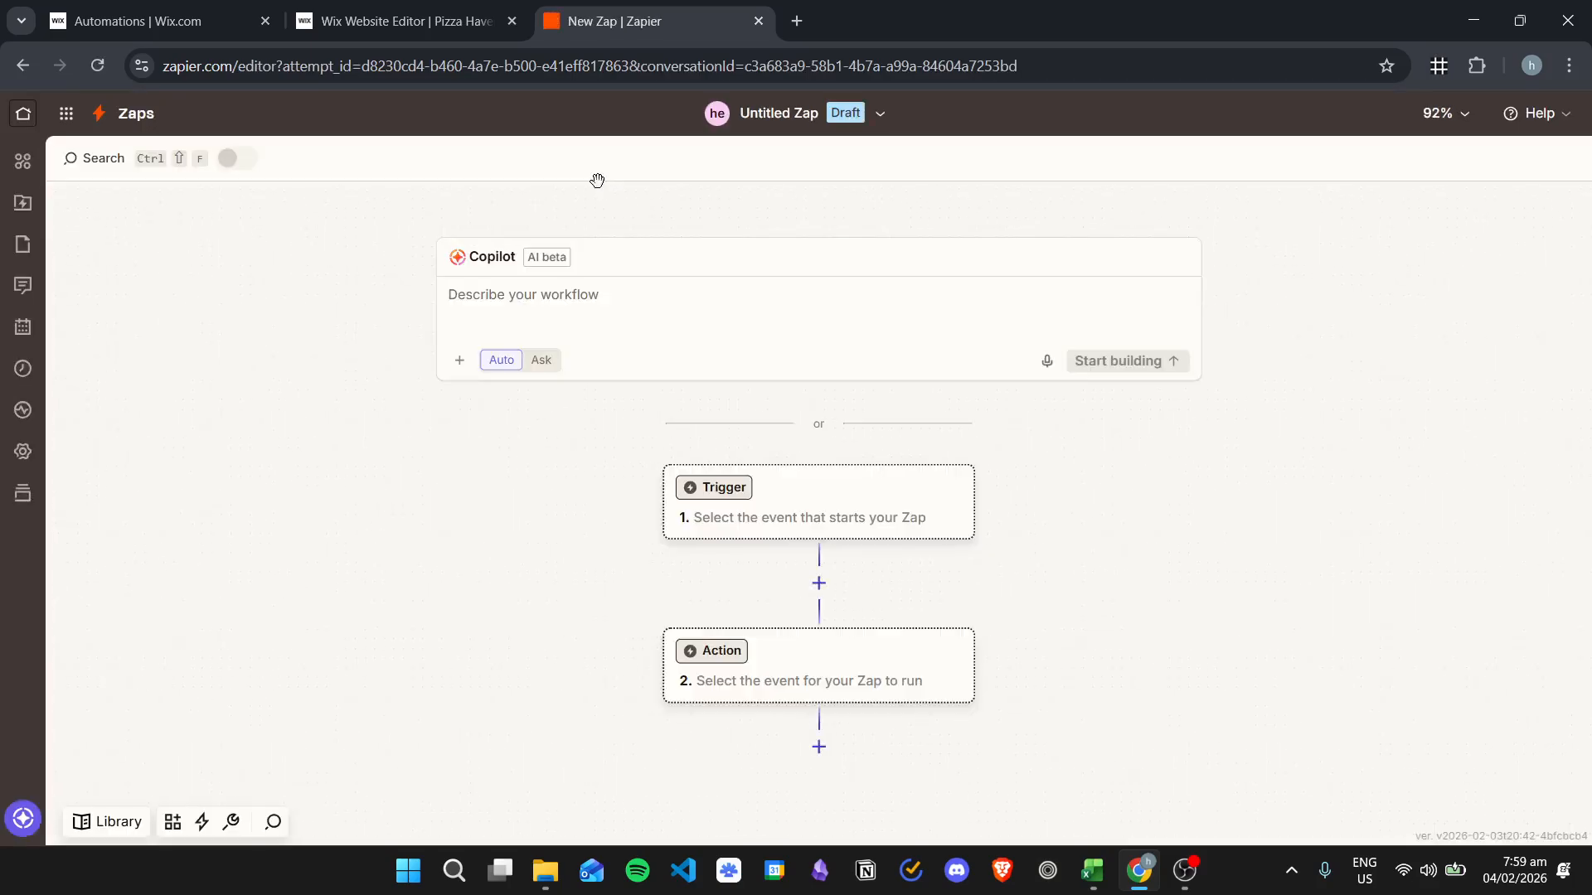
pyautogui.click(815, 503)
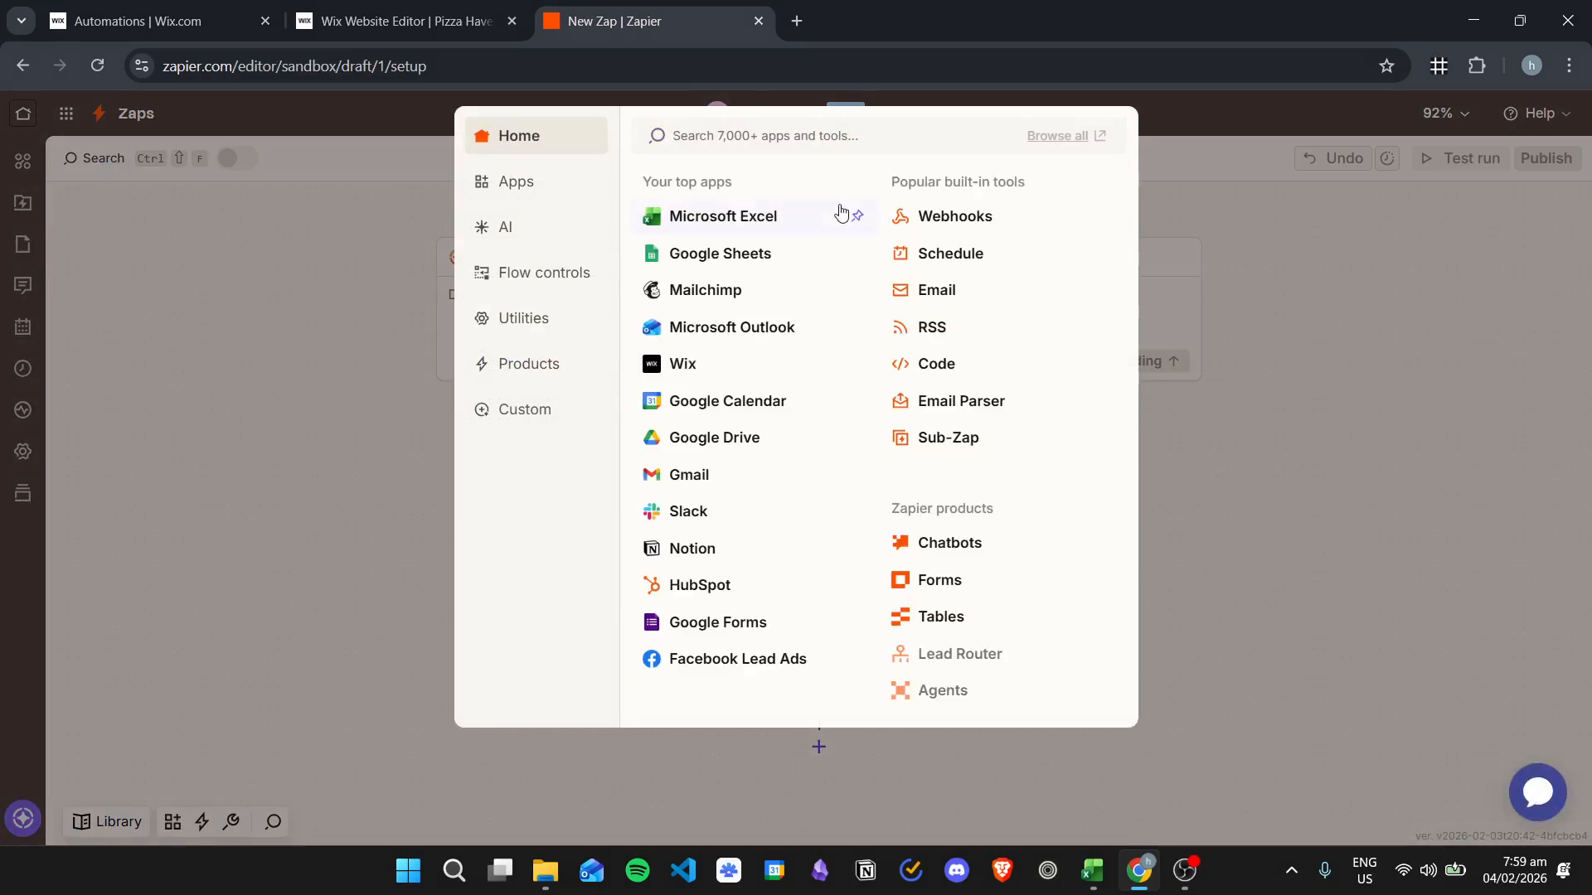
# - Choose Wix as the trigger app and Blog as its trigger event
pyautogui.click(718, 366)
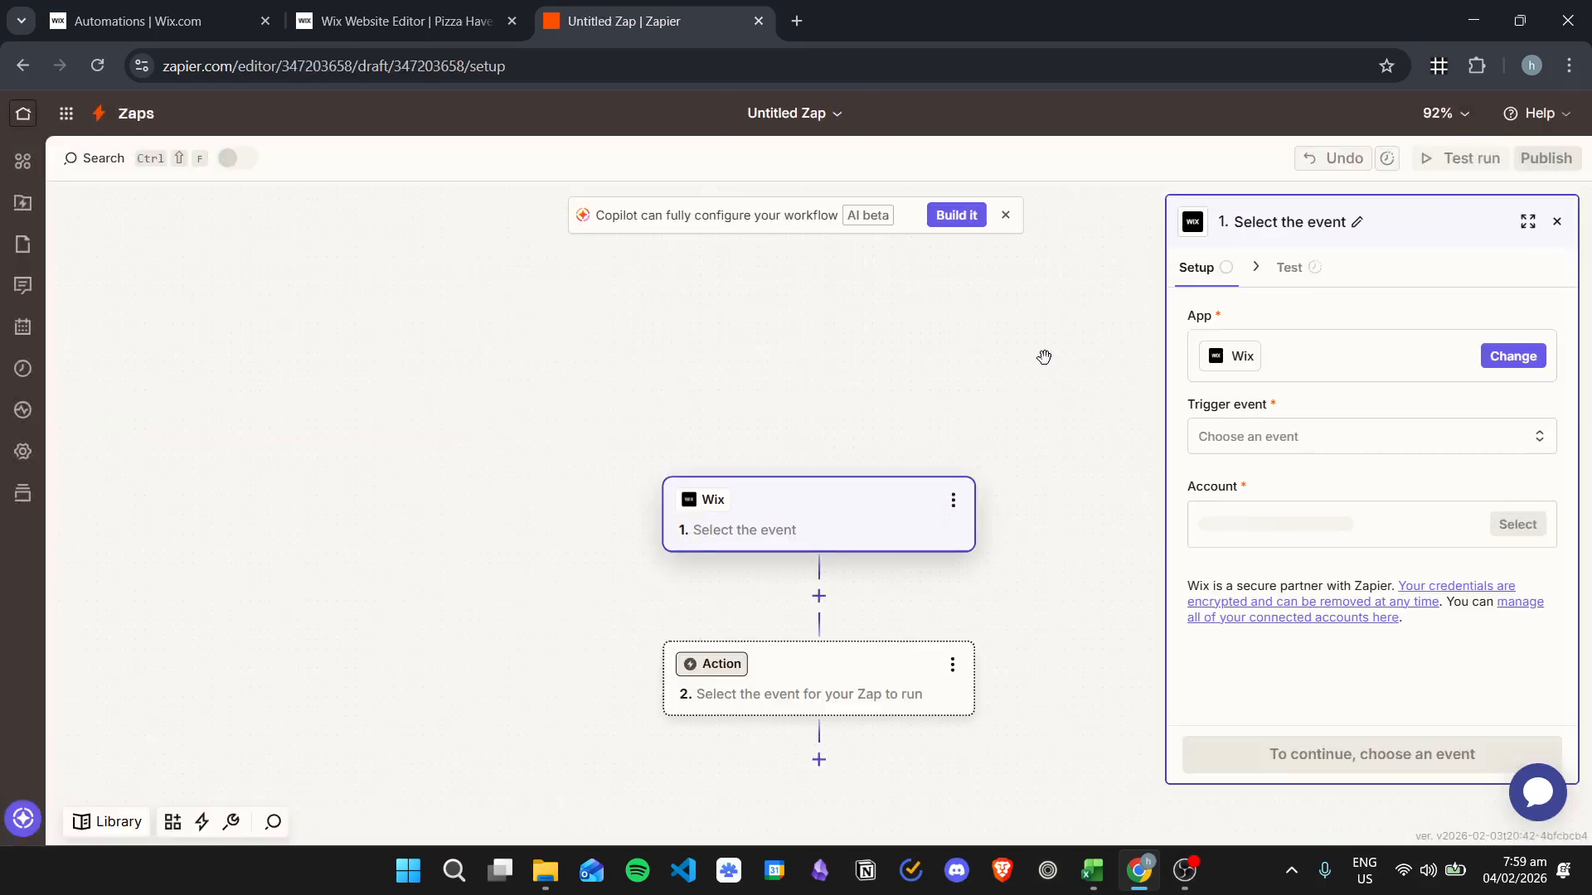
pyautogui.click(1347, 450)
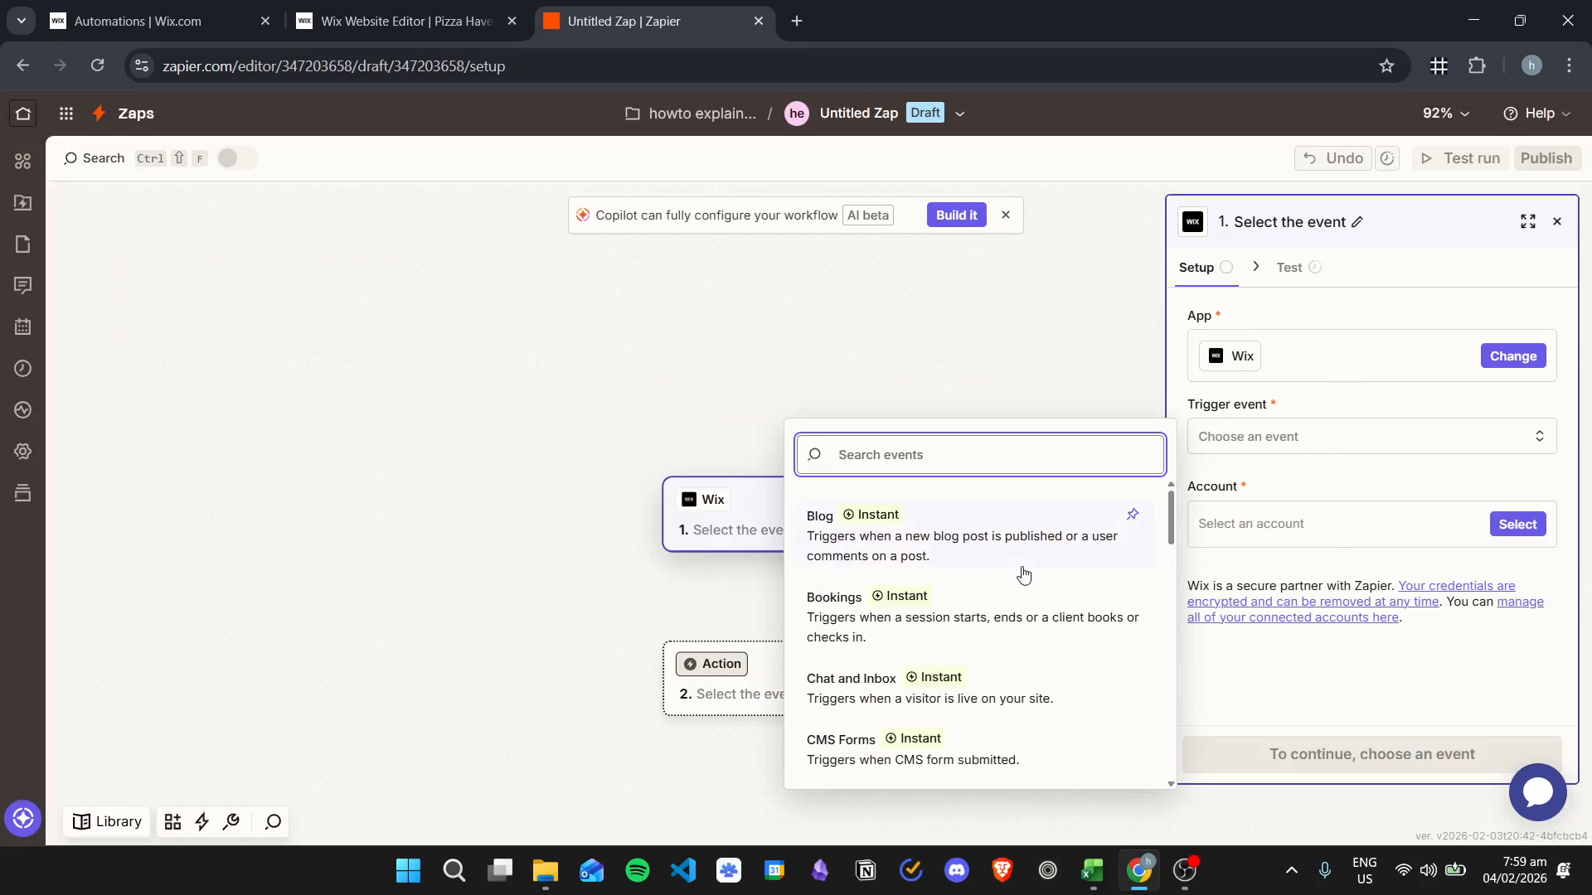
pyautogui.scroll(-3, 1022, 593)
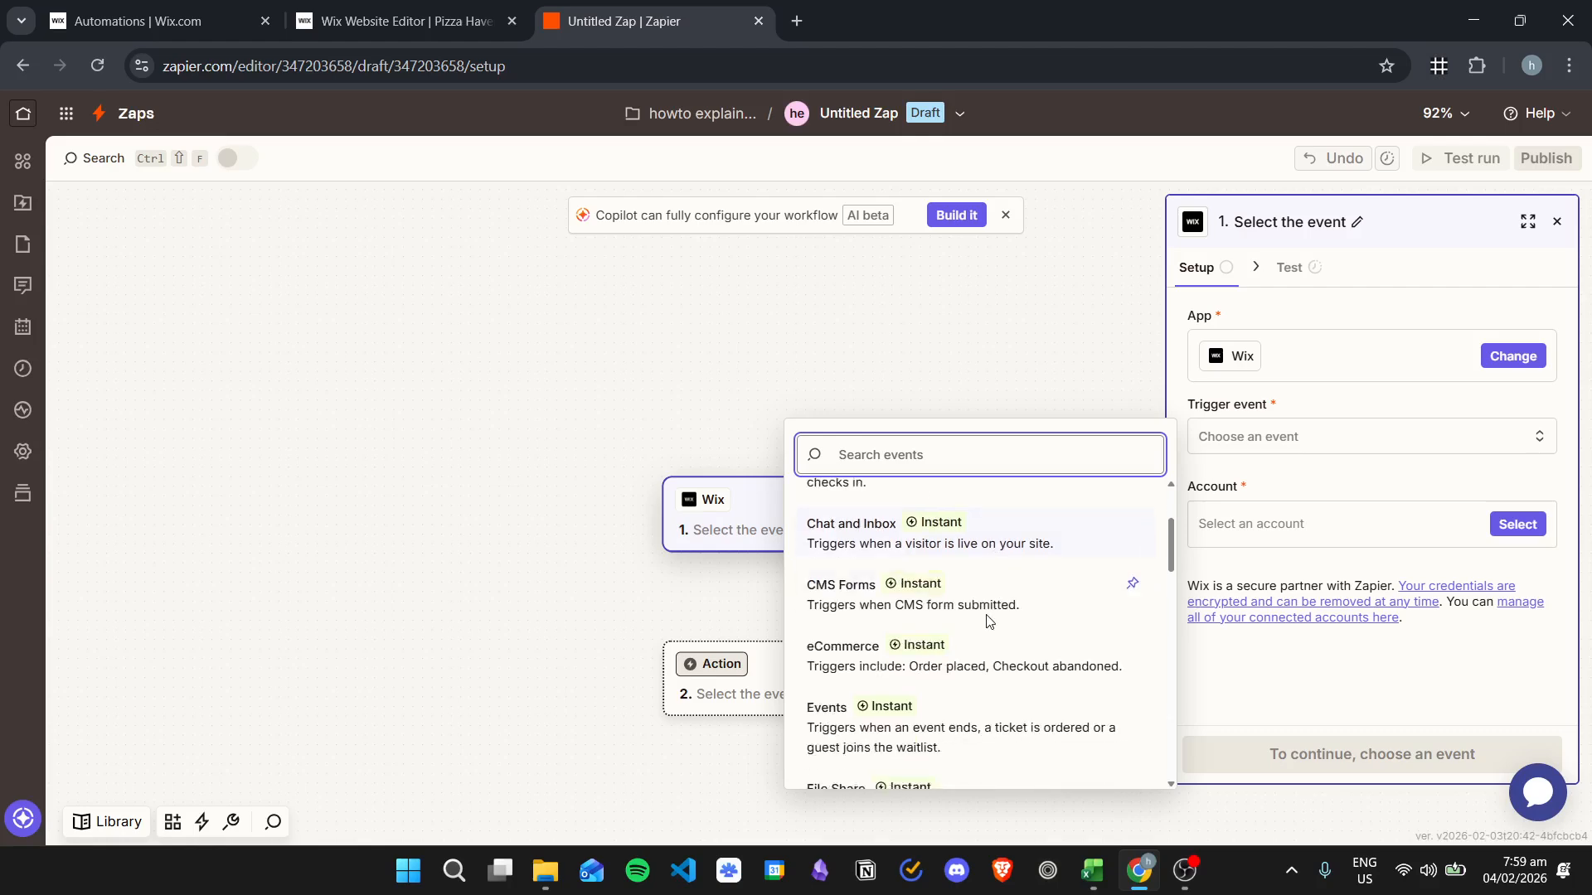
pyautogui.scroll(-6, 972, 622)
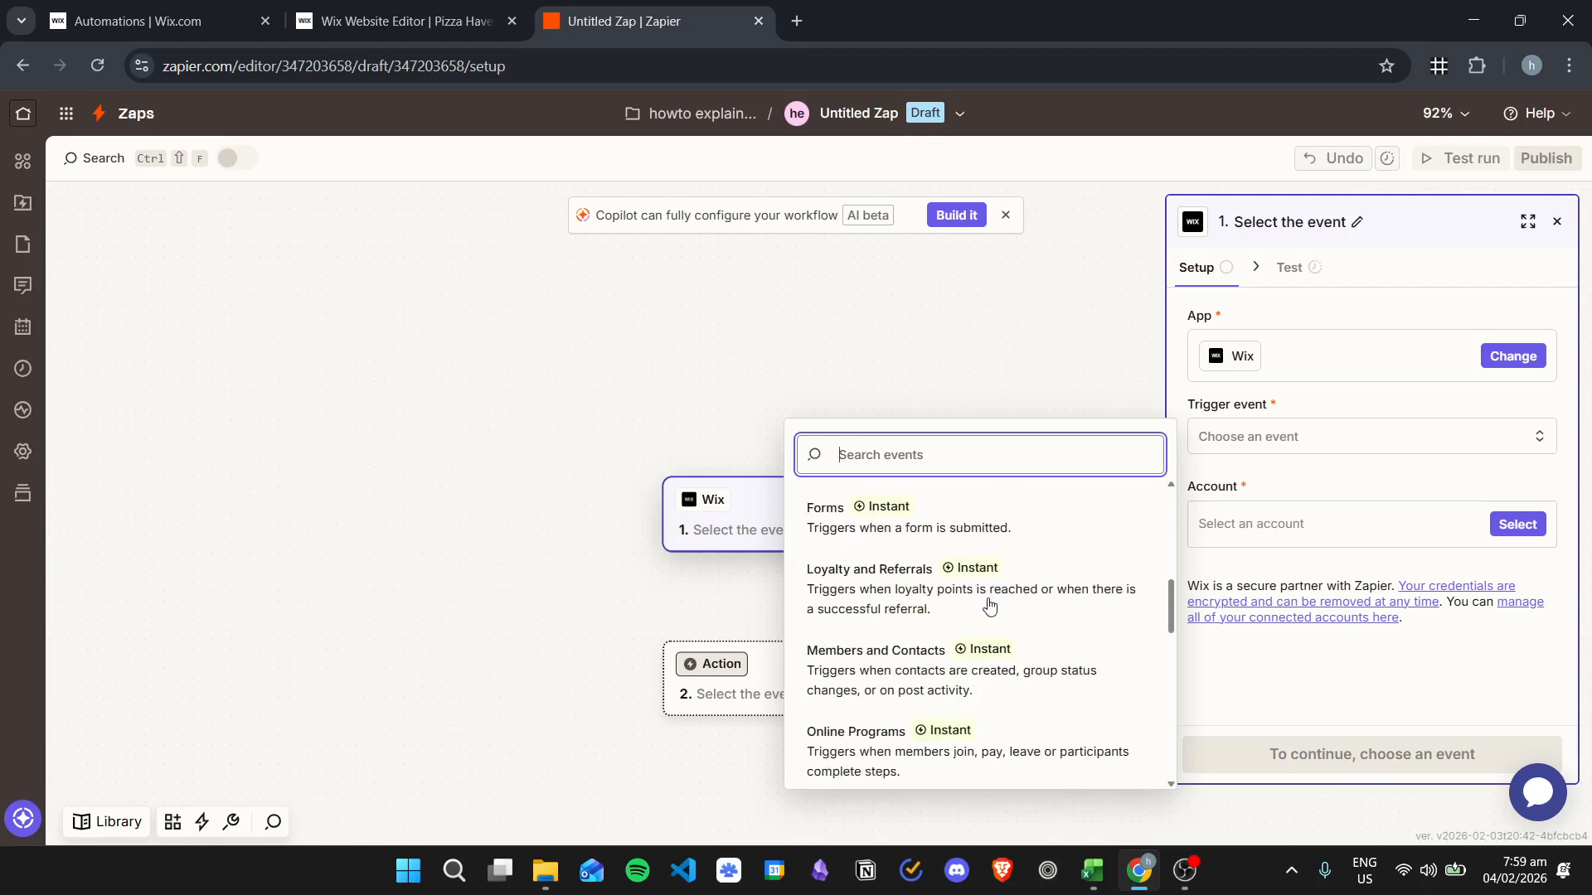
pyautogui.scroll(-1, 999, 655)
pyautogui.scroll(6, 1011, 649)
pyautogui.scroll(3, 1013, 651)
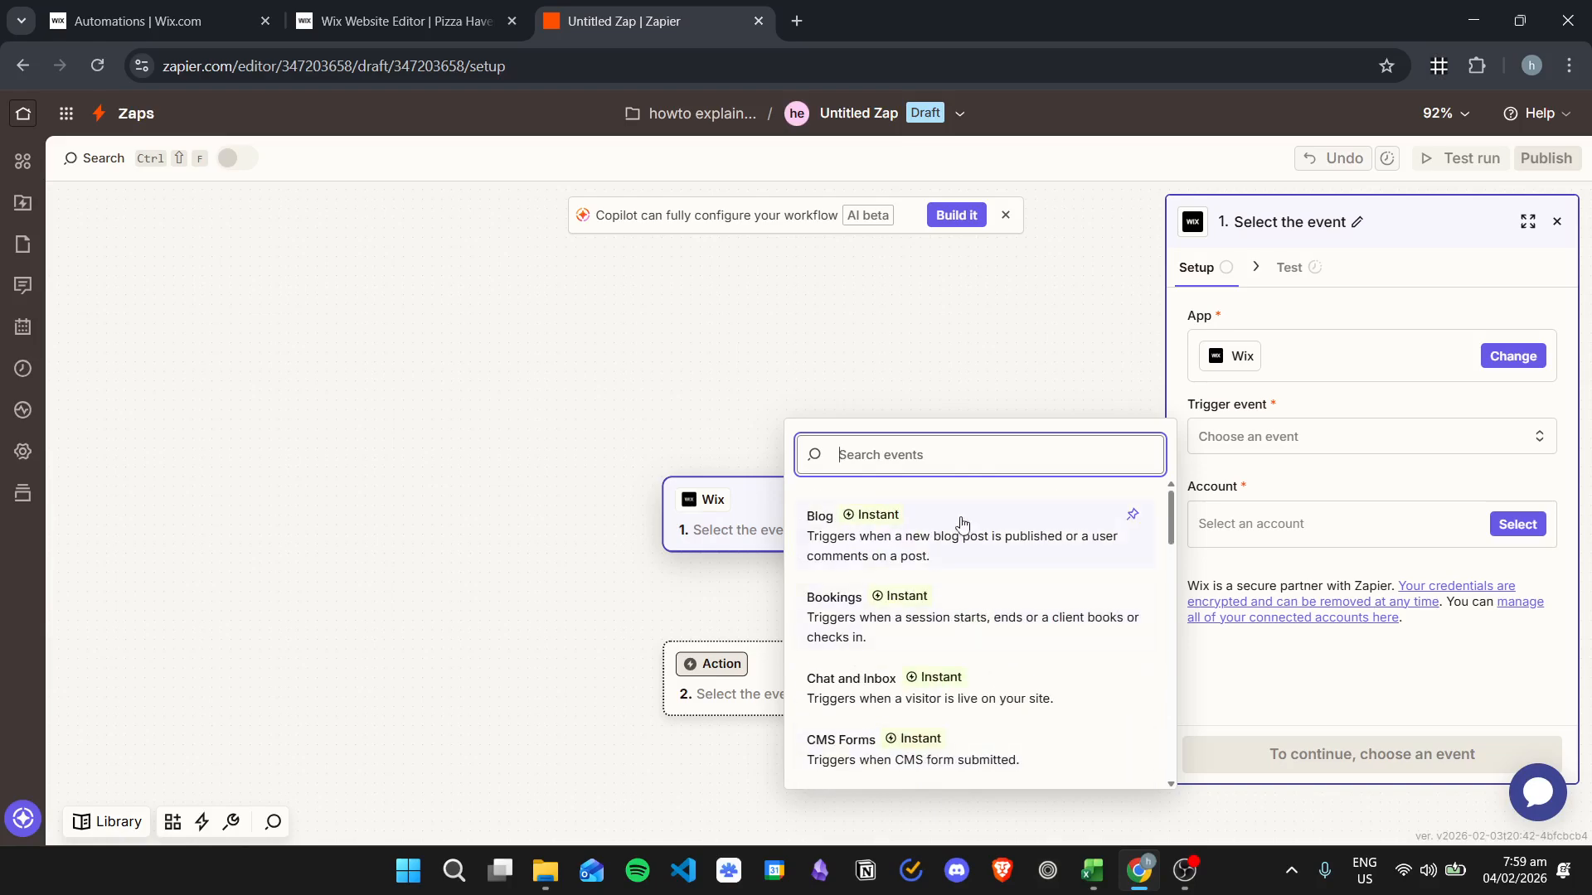
pyautogui.click(1013, 533)
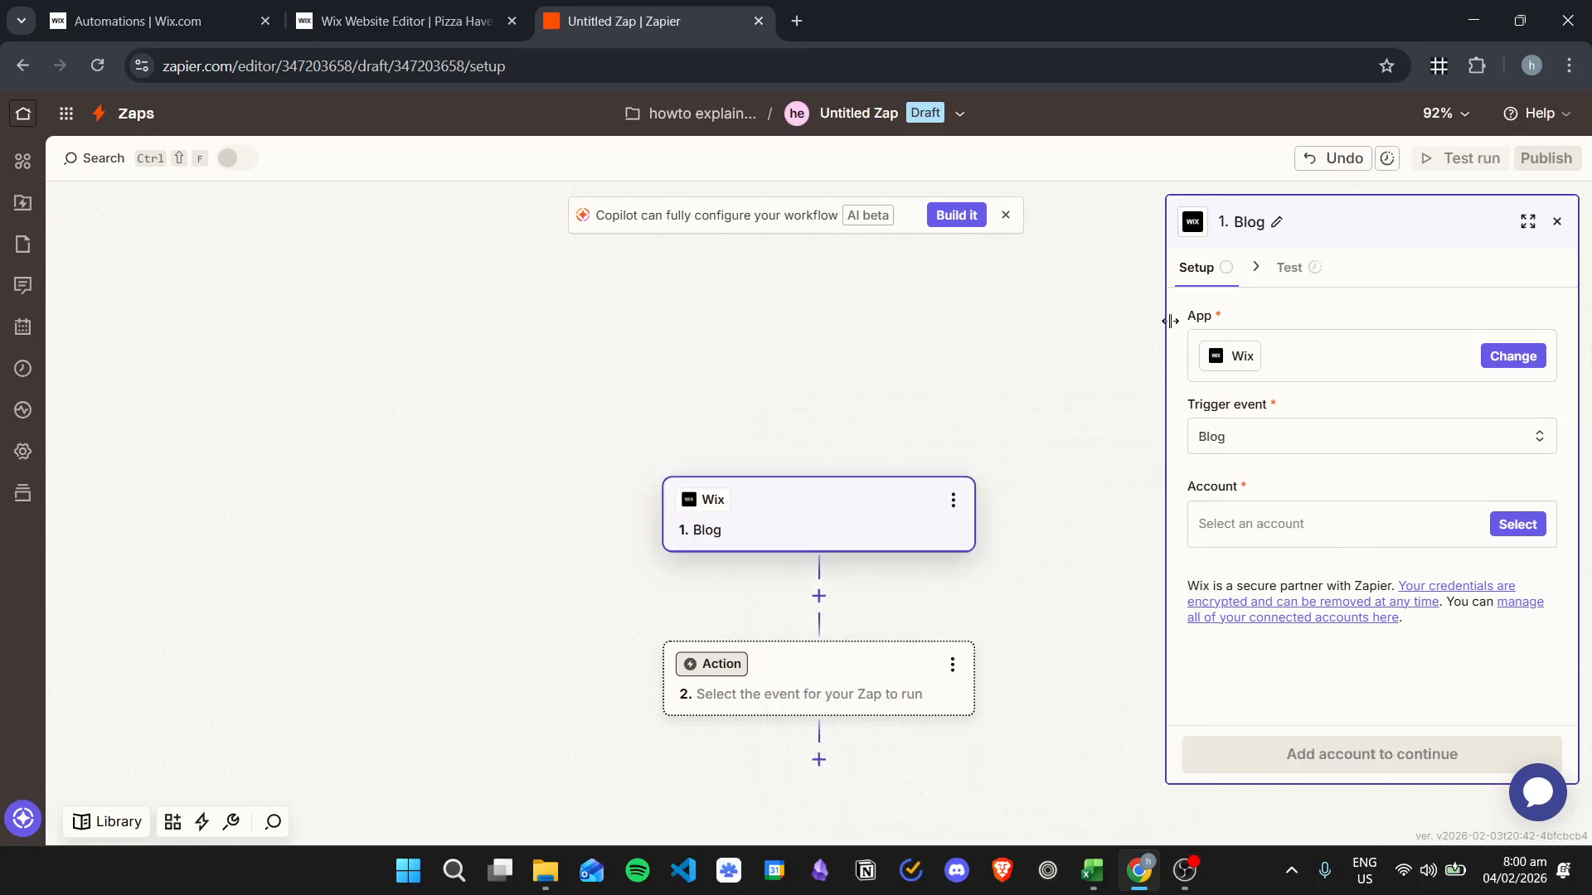
# - Try connecting a new Wix account, then close the site chooser without picking a site
pyautogui.click(1514, 525)
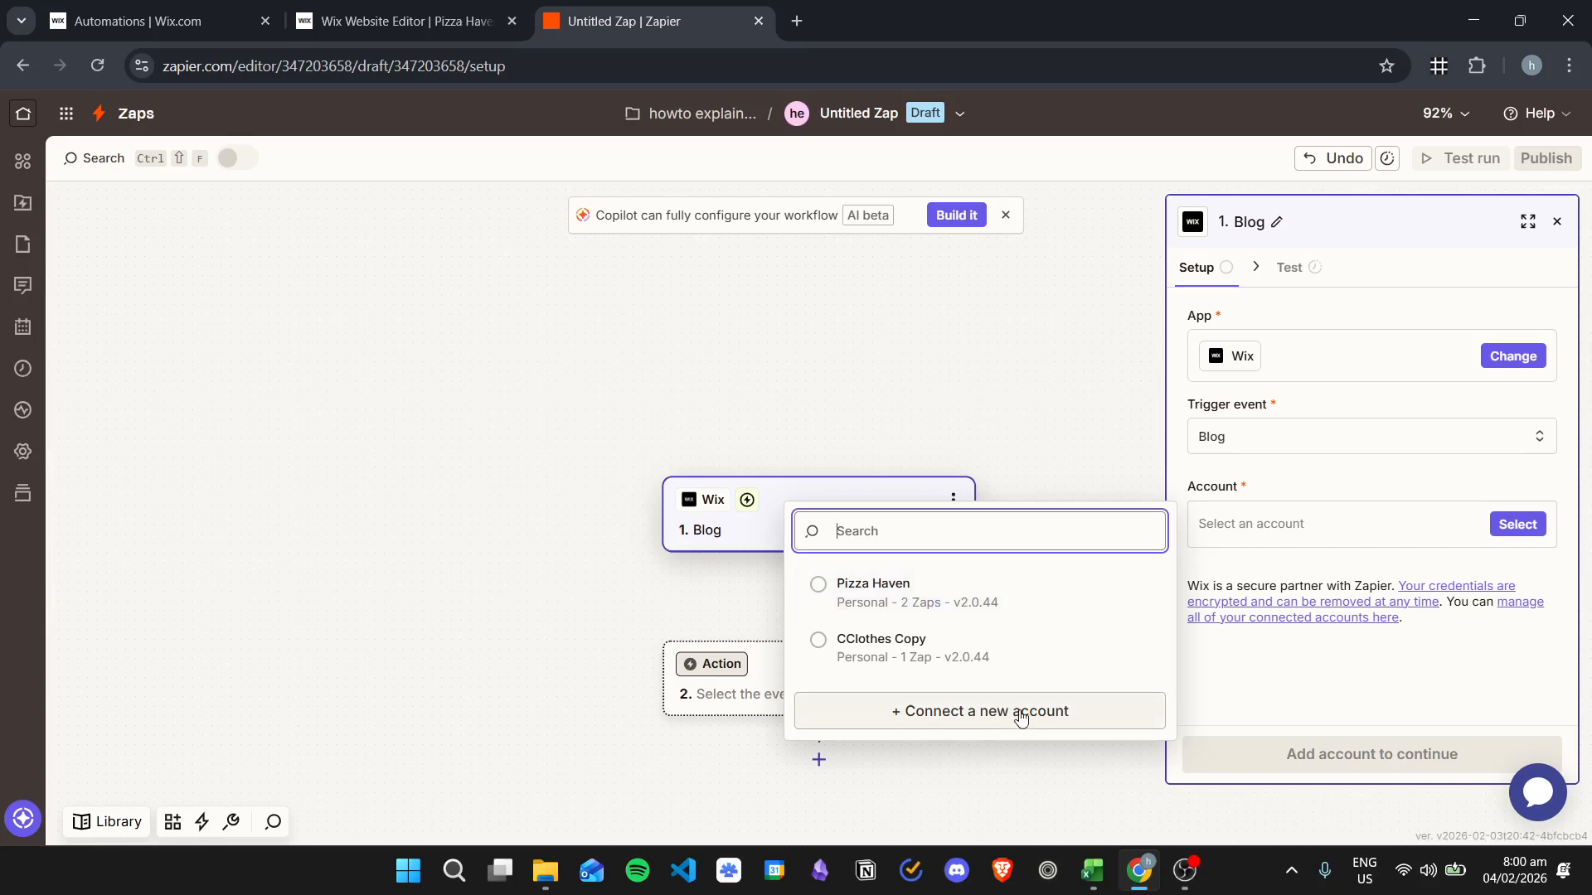
pyautogui.click(1064, 717)
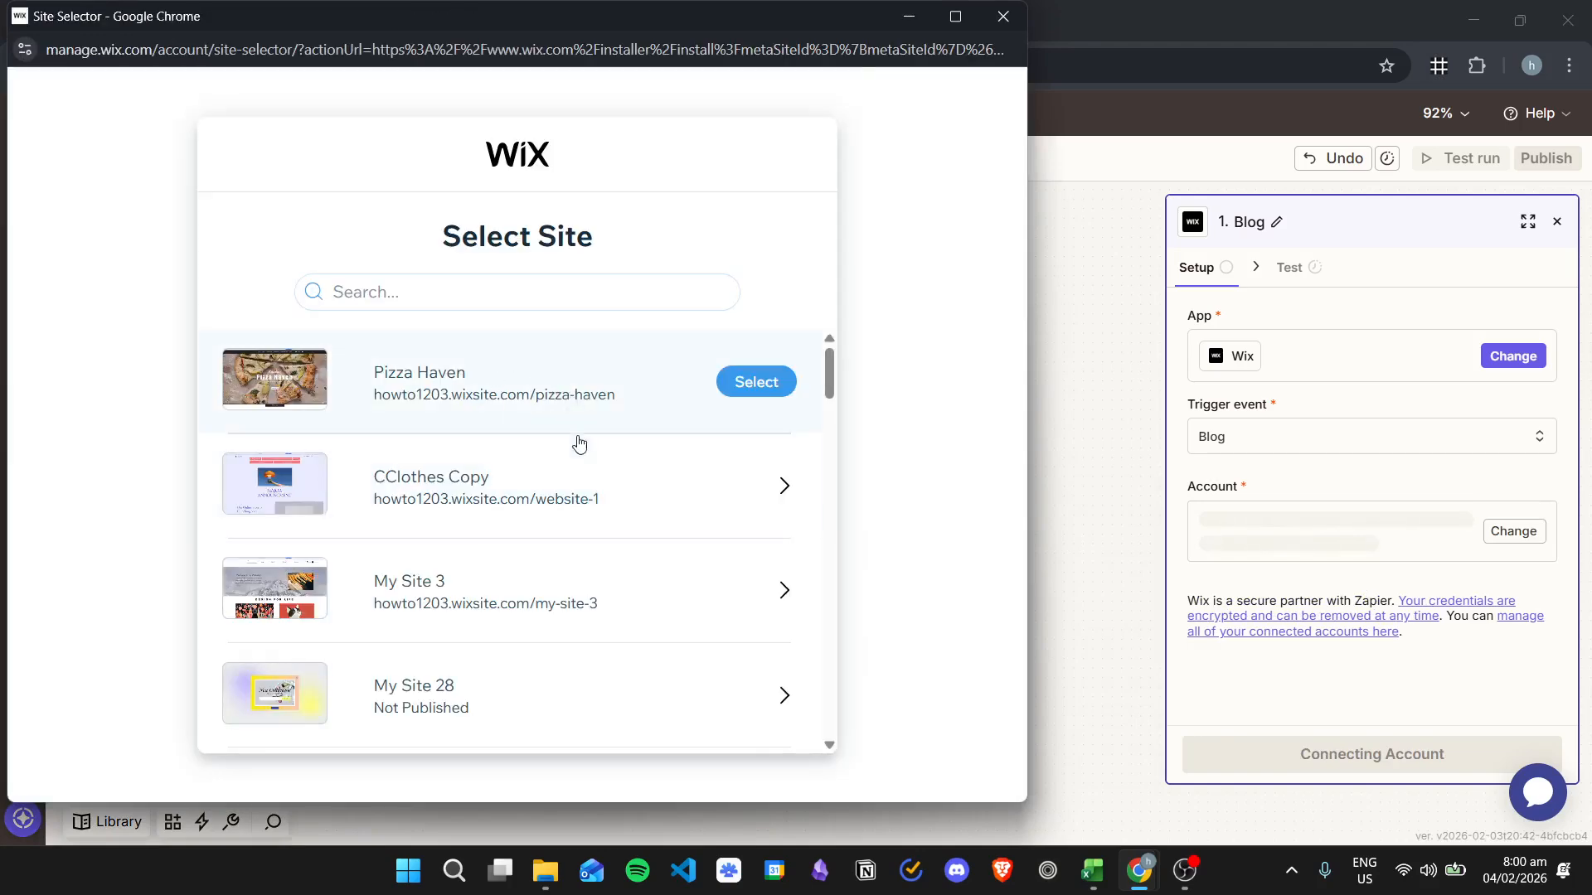
pyautogui.scroll(-8, 580, 447)
pyautogui.scroll(8, 622, 594)
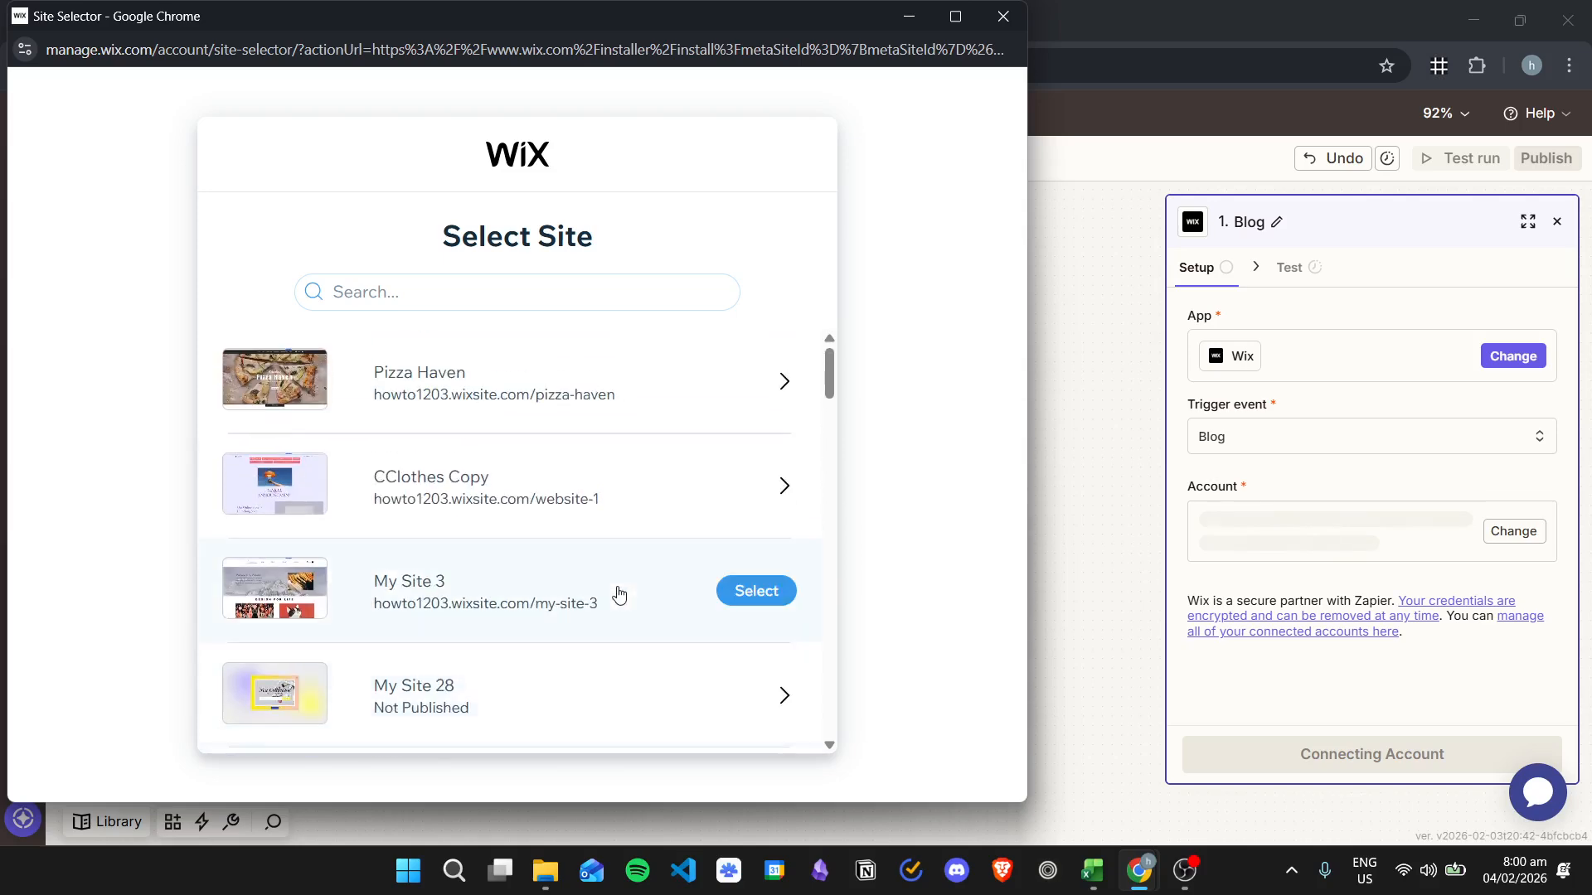
pyautogui.click(1004, 15)
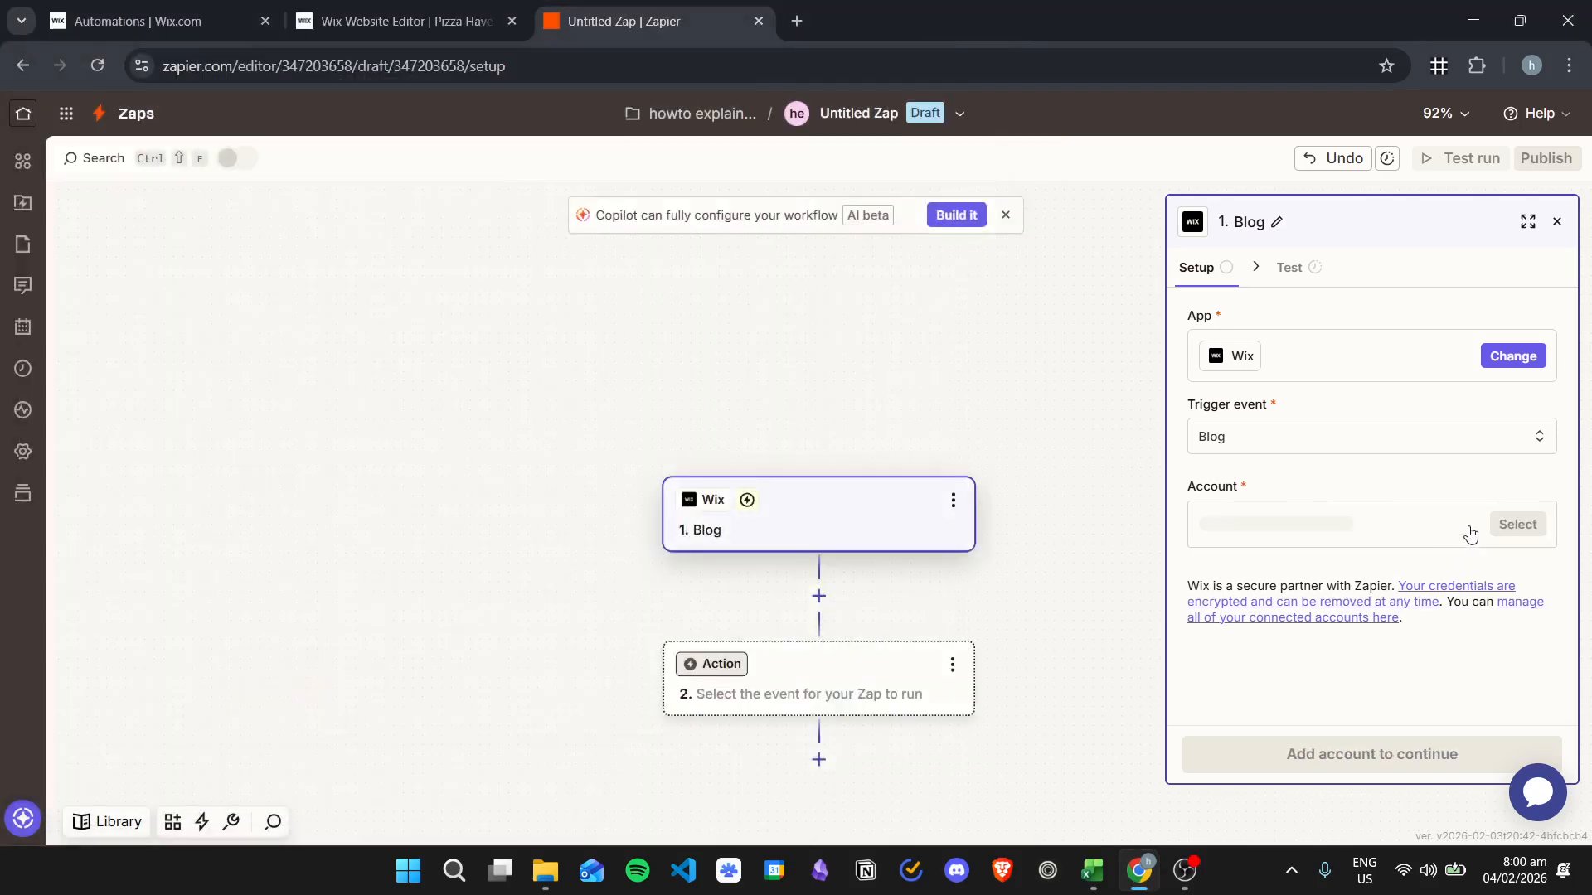
# - Select the Pizza Haven Wix account and continue to trigger setup
pyautogui.click(1514, 524)
pyautogui.click(855, 585)
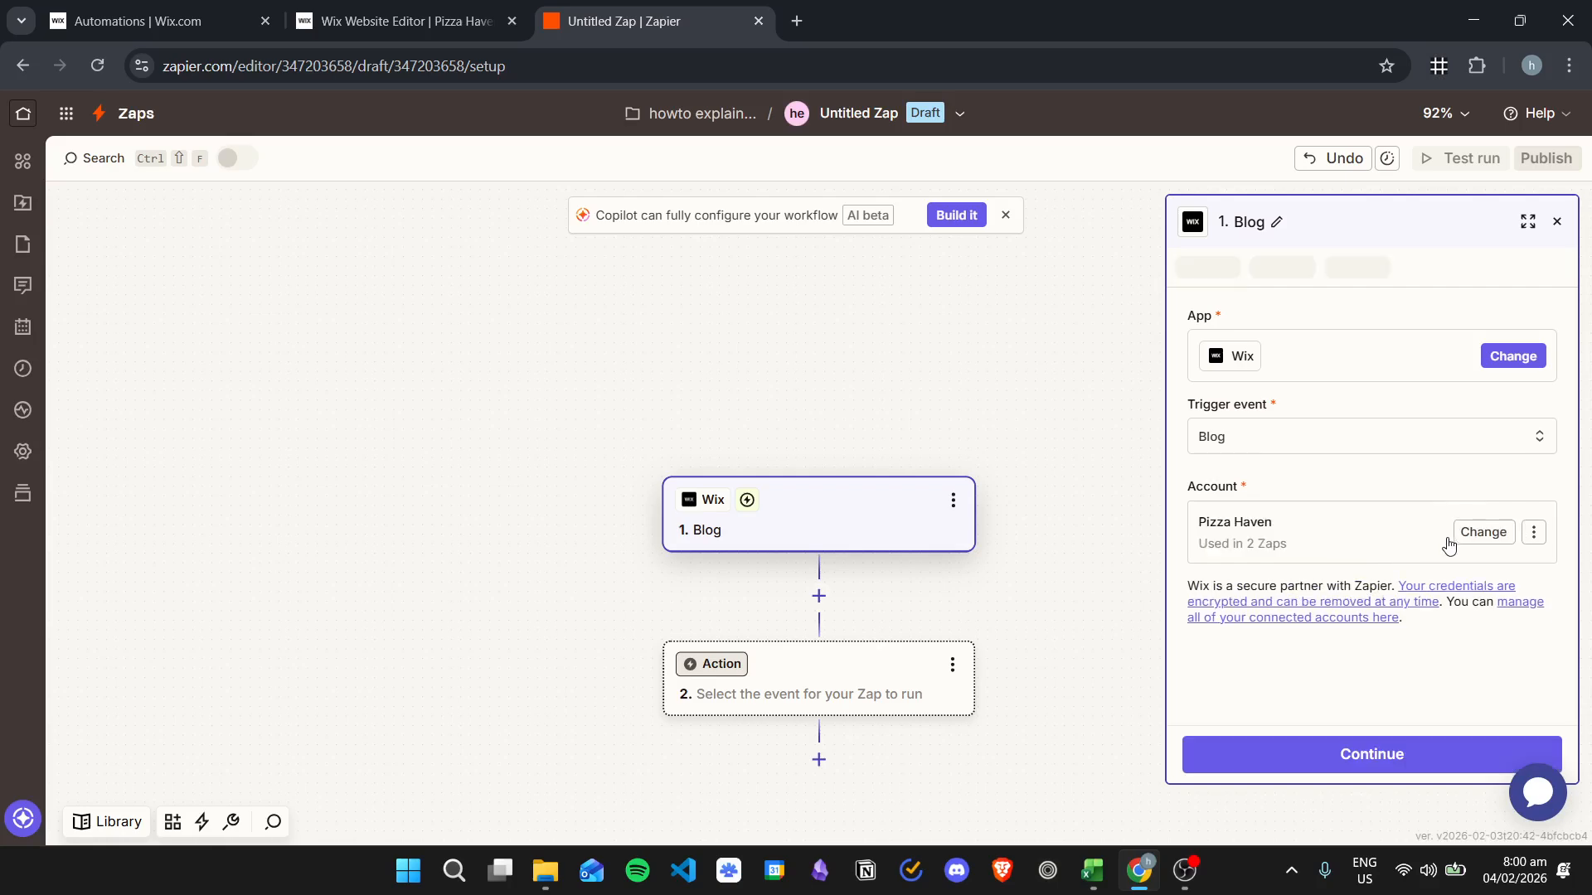
pyautogui.click(1352, 756)
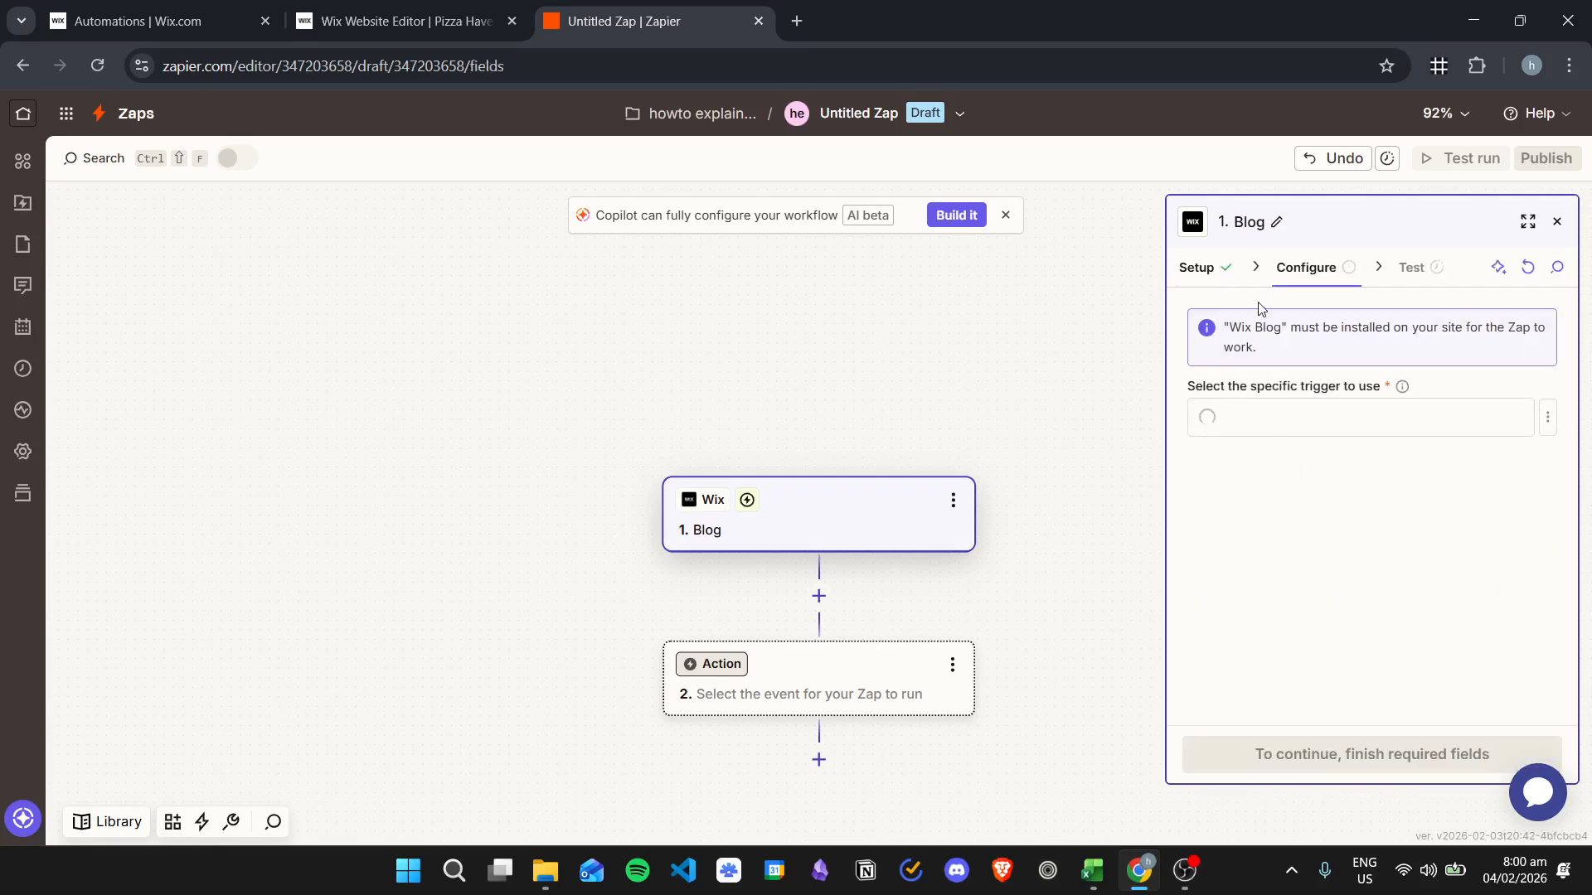
# - Choose 'New blog post published', test the trigger, and continue with the Blog A record
pyautogui.click(1360, 425)
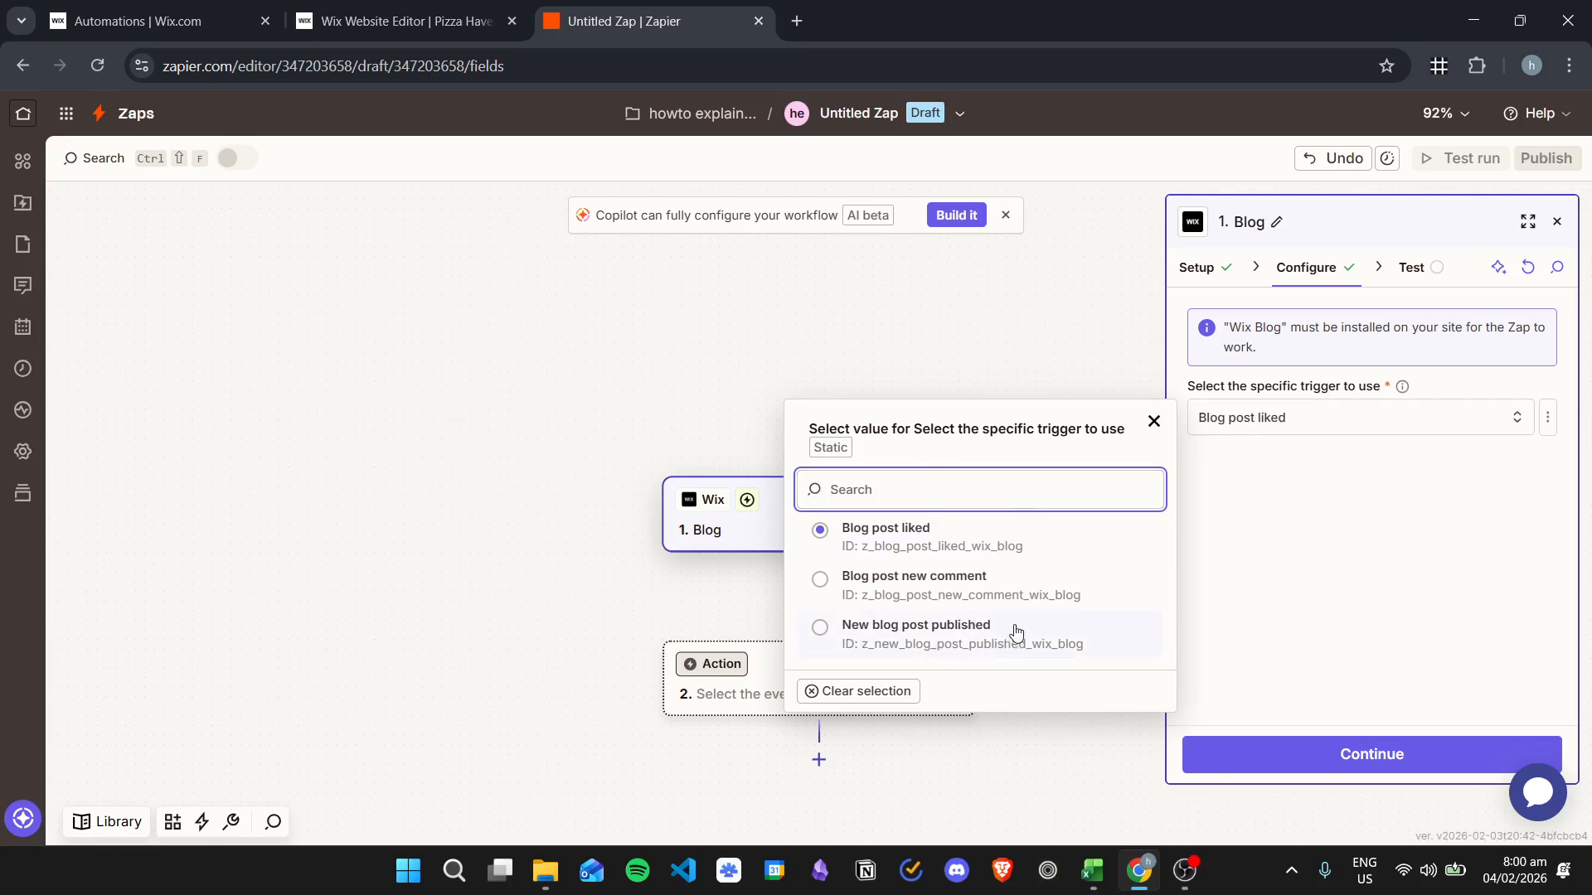
pyautogui.click(969, 634)
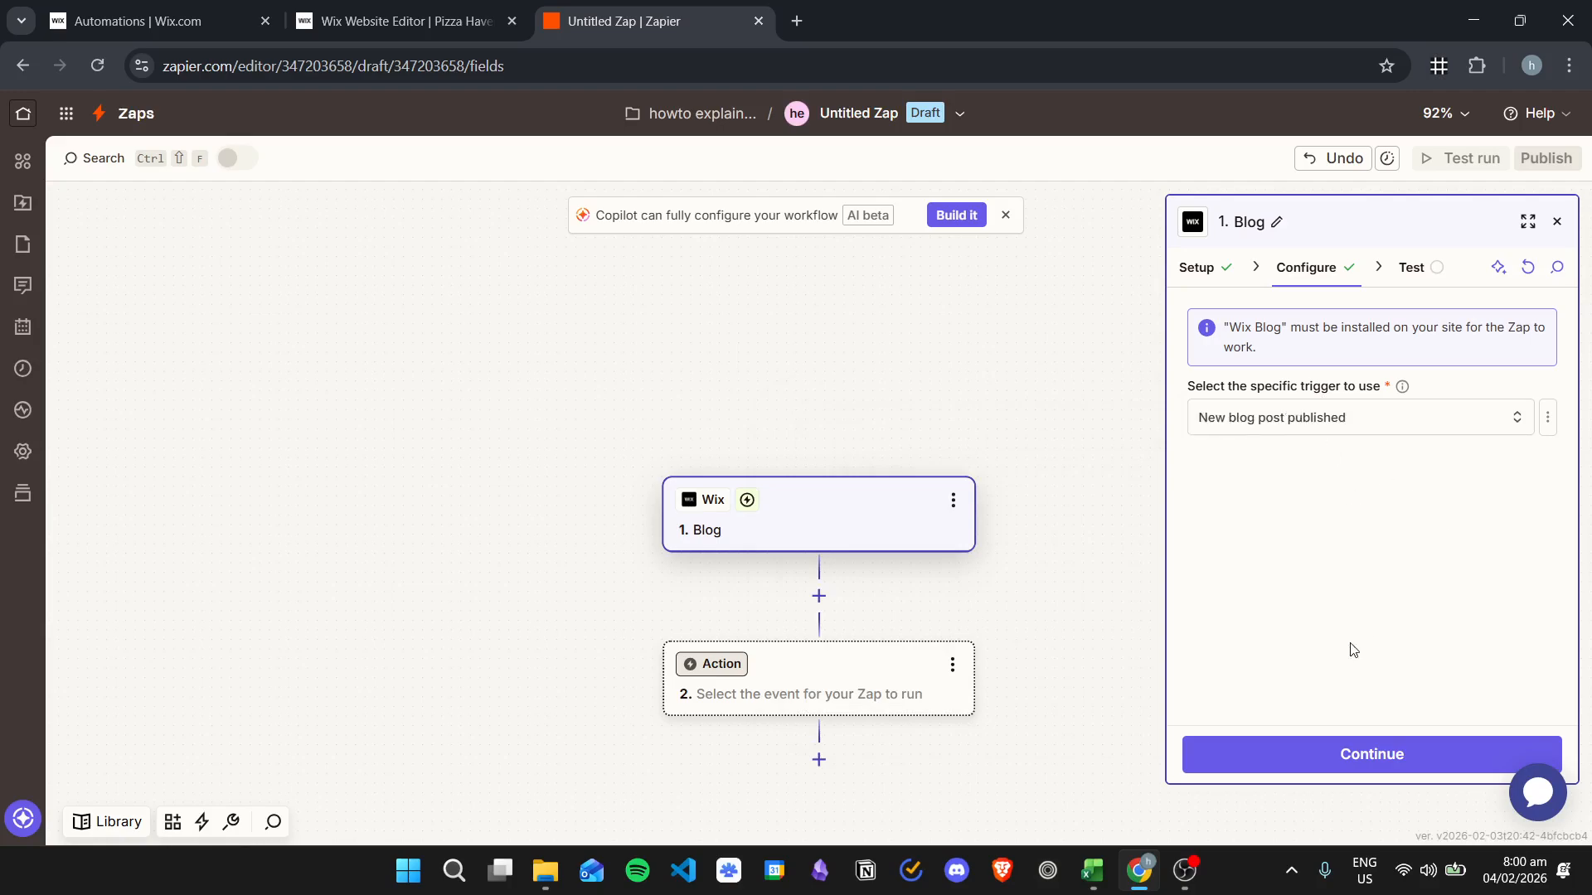
pyautogui.click(1393, 755)
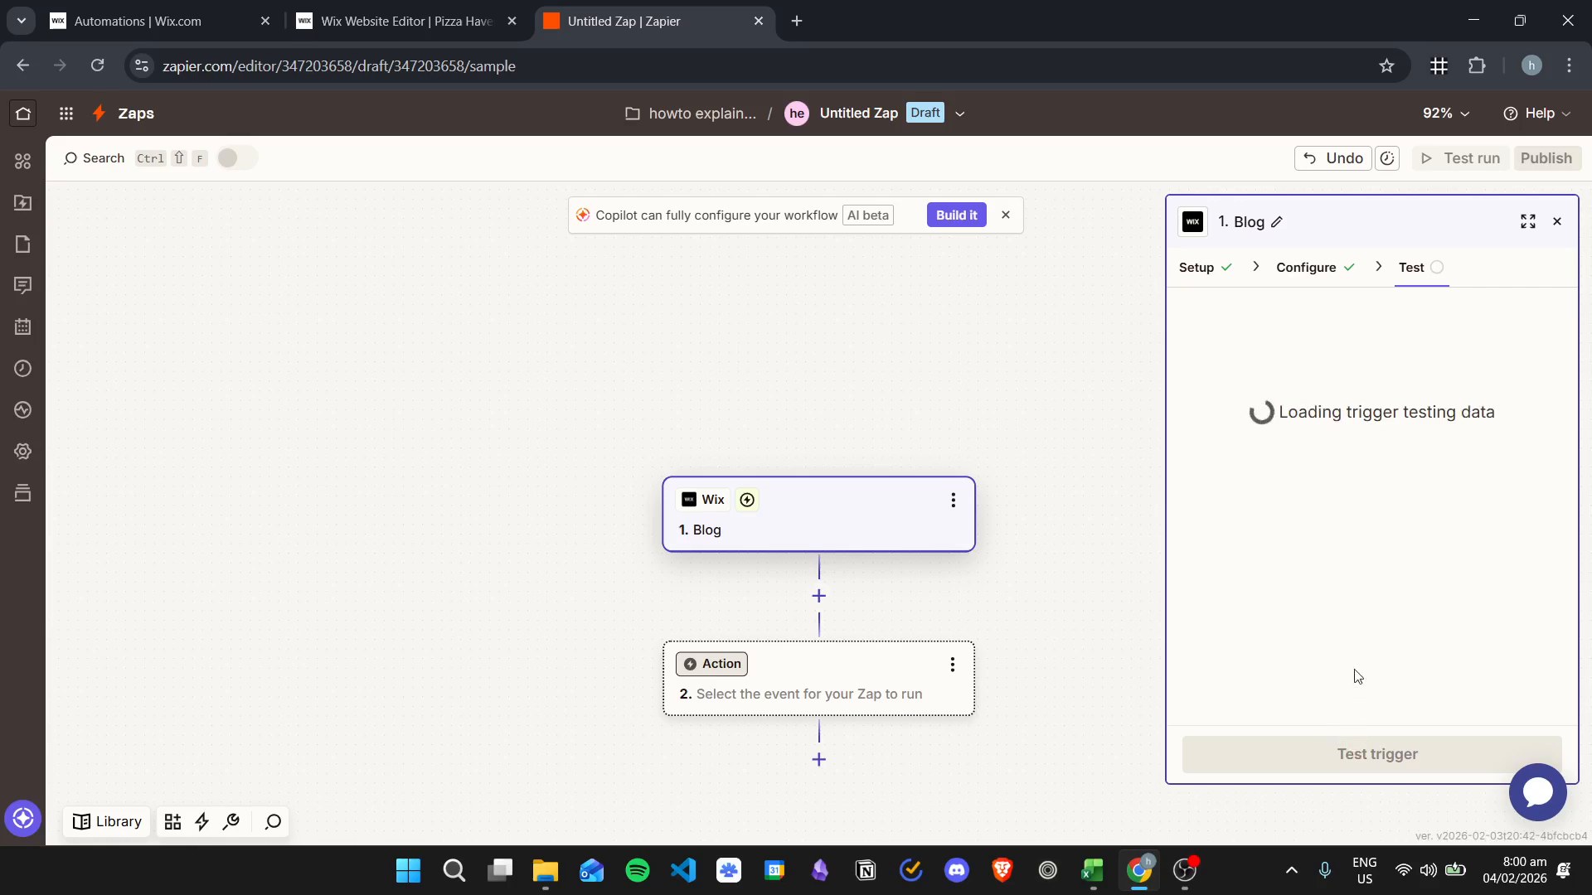
pyautogui.click(1383, 753)
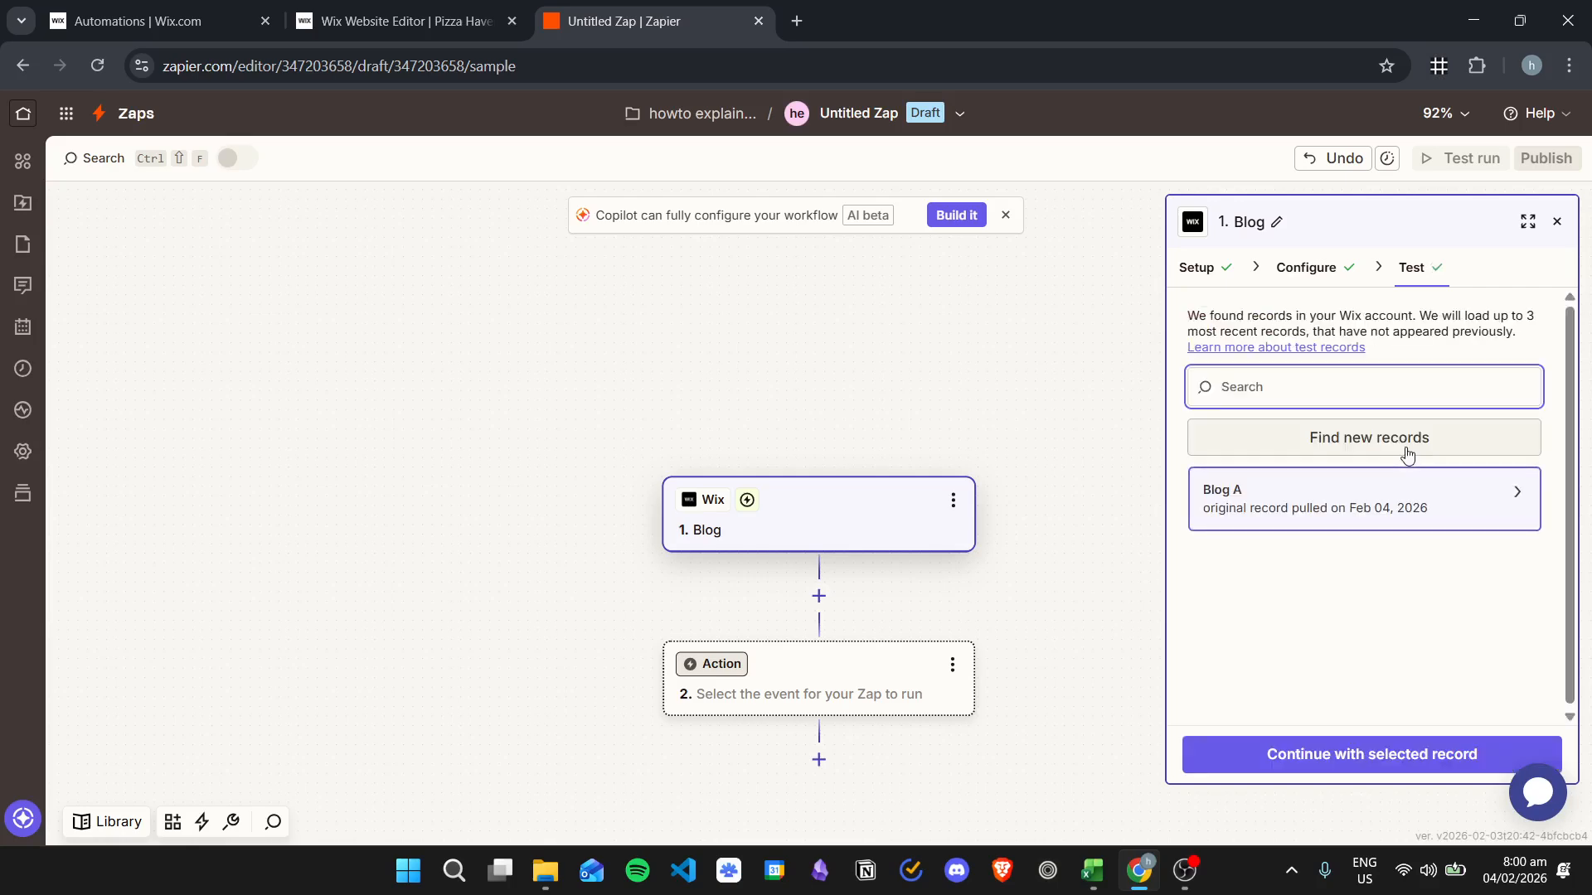
pyautogui.click(1297, 753)
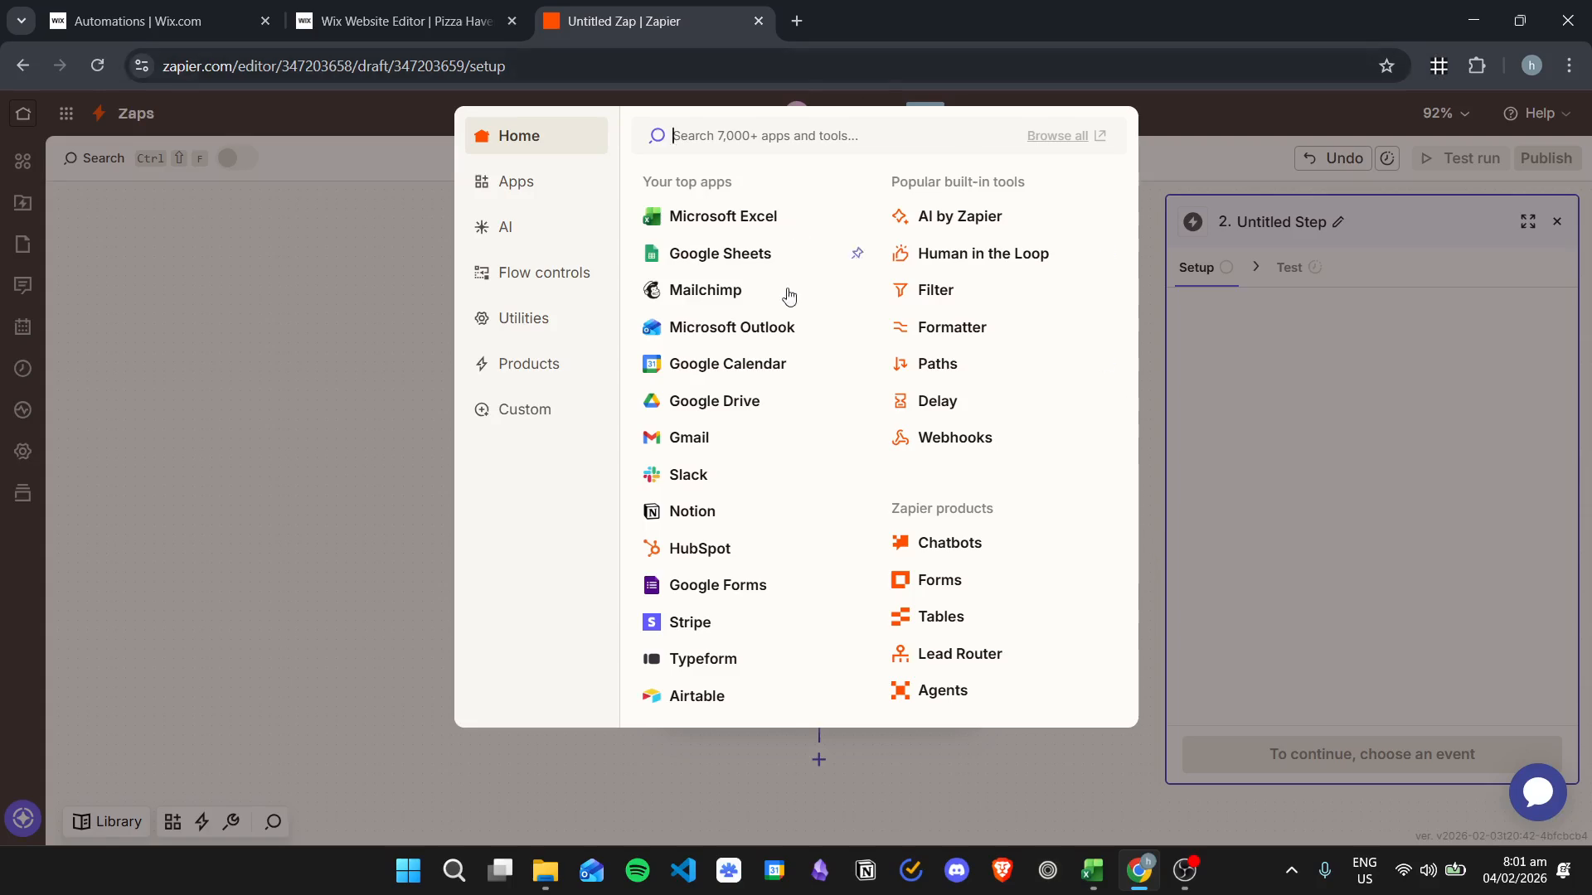
# - Set the second step to Notion's Add Content to Page action and start signing in
pyautogui.click(732, 514)
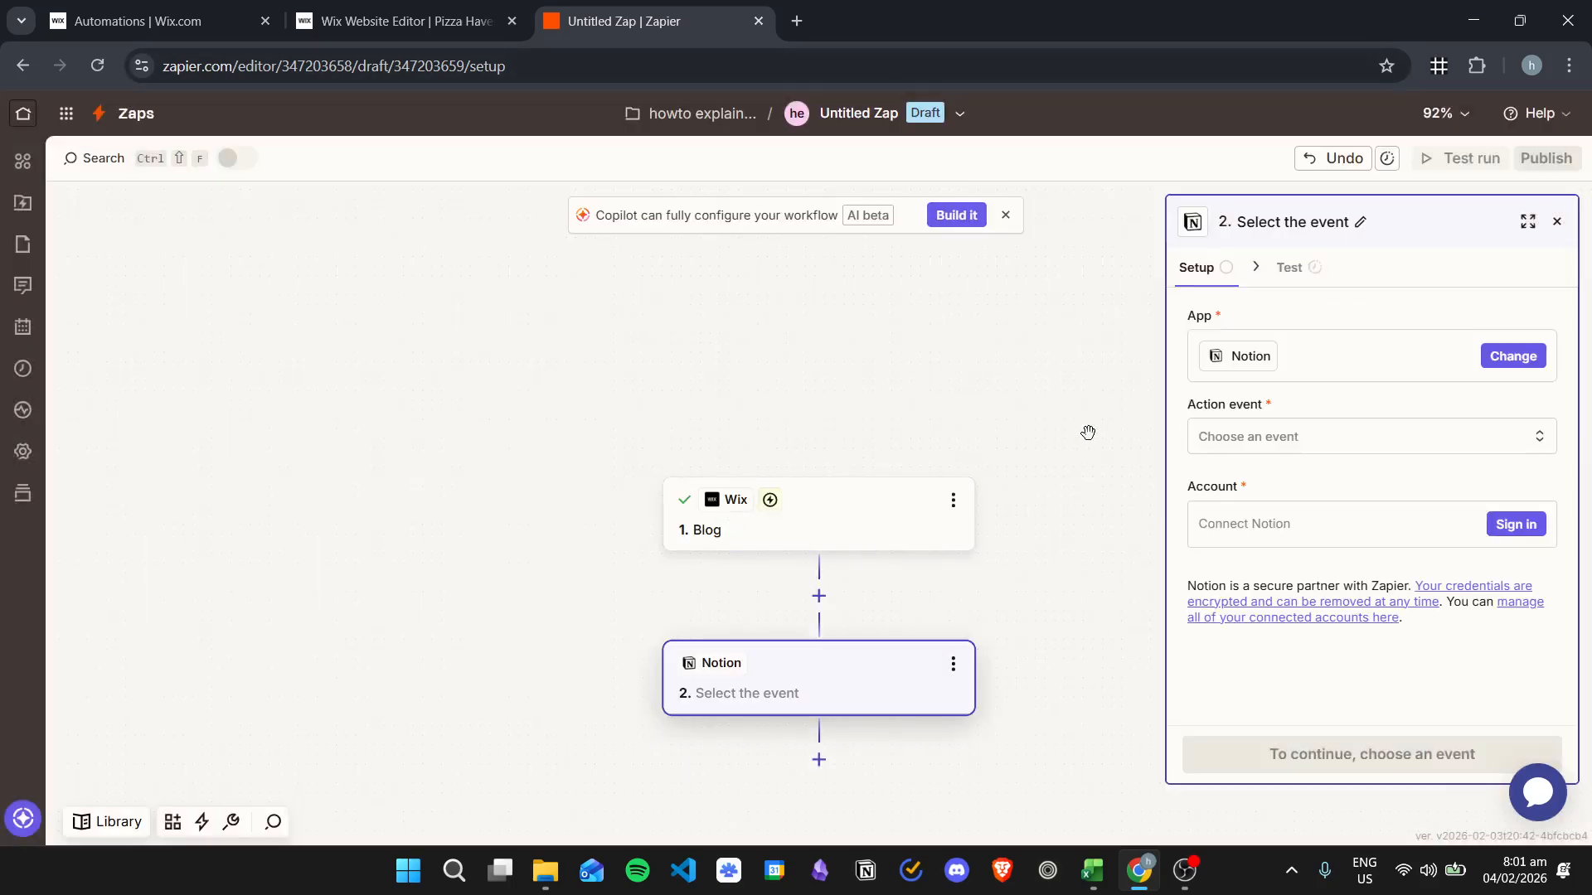
pyautogui.click(1378, 436)
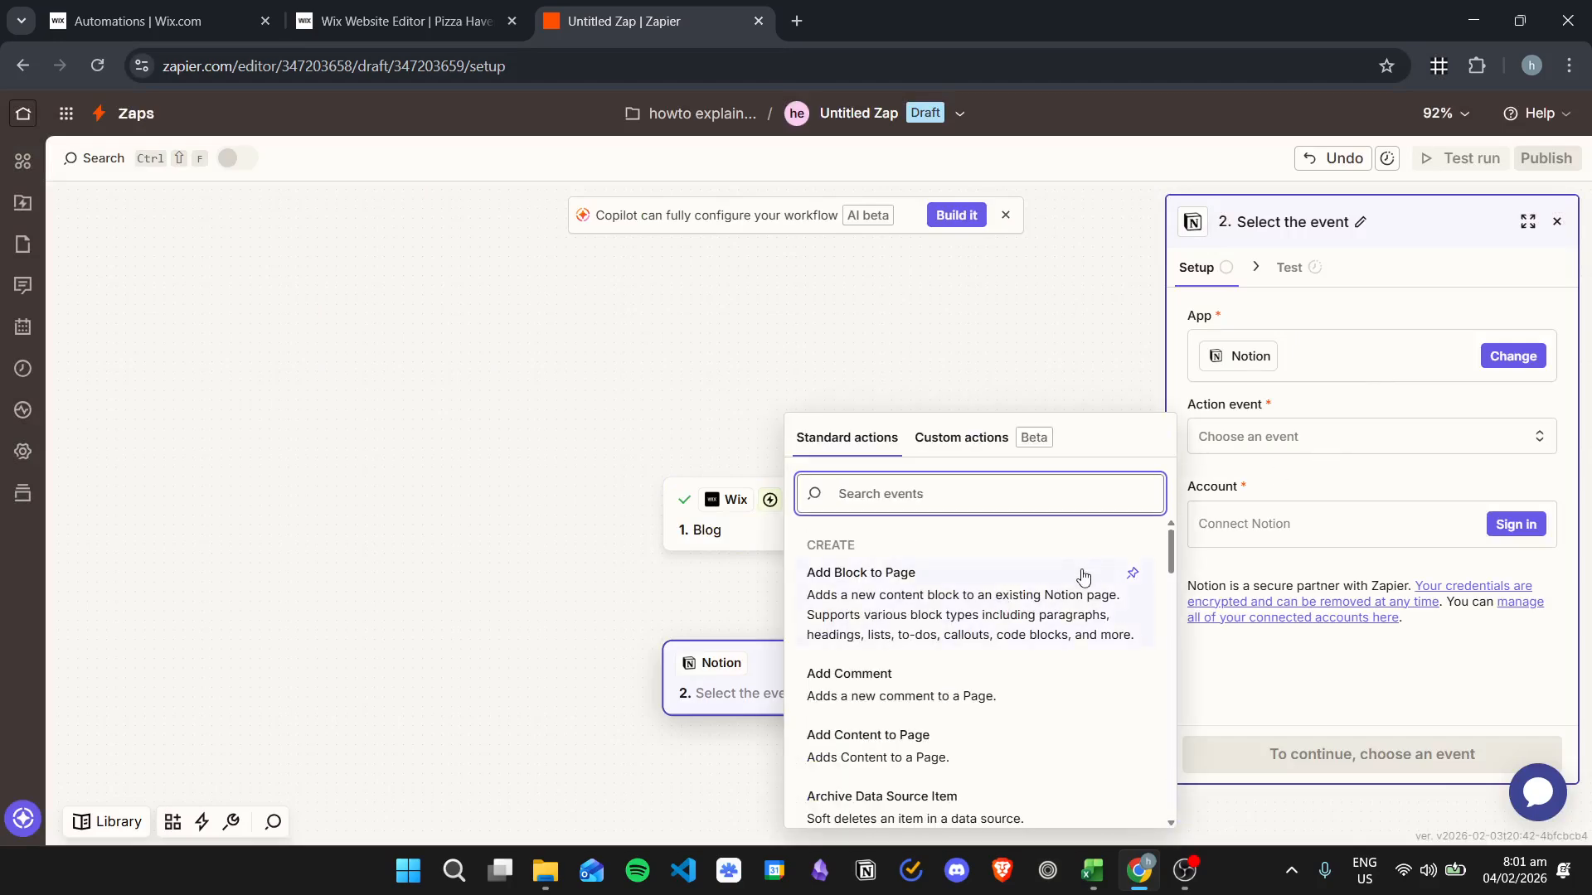
pyautogui.scroll(-1, 1061, 601)
pyautogui.scroll(-4, 975, 634)
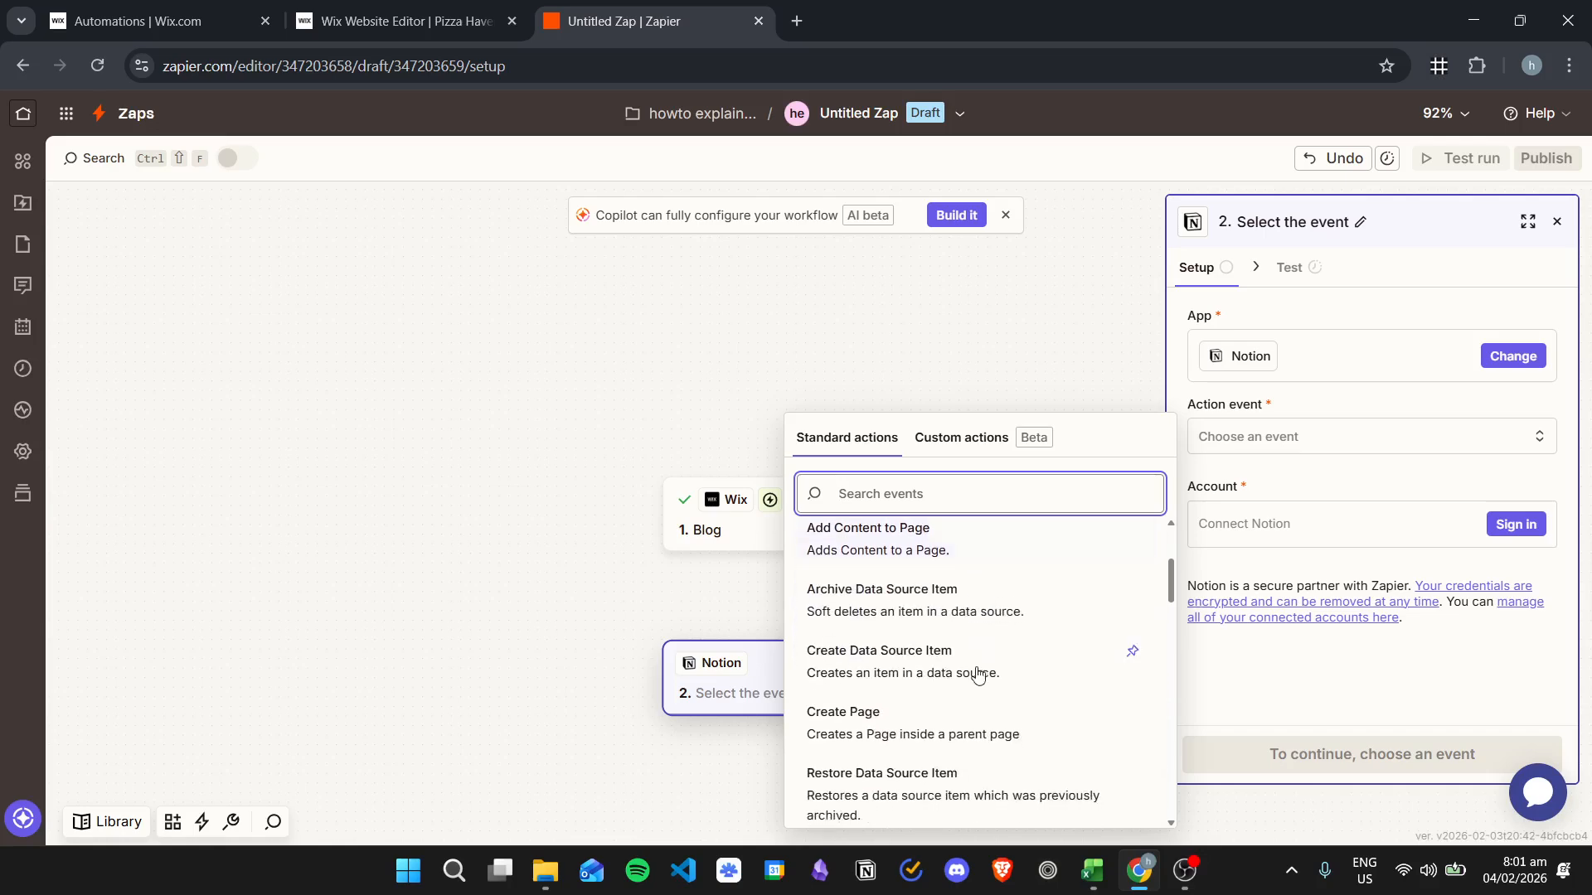
pyautogui.scroll(-2, 1017, 738)
pyautogui.scroll(7, 1030, 722)
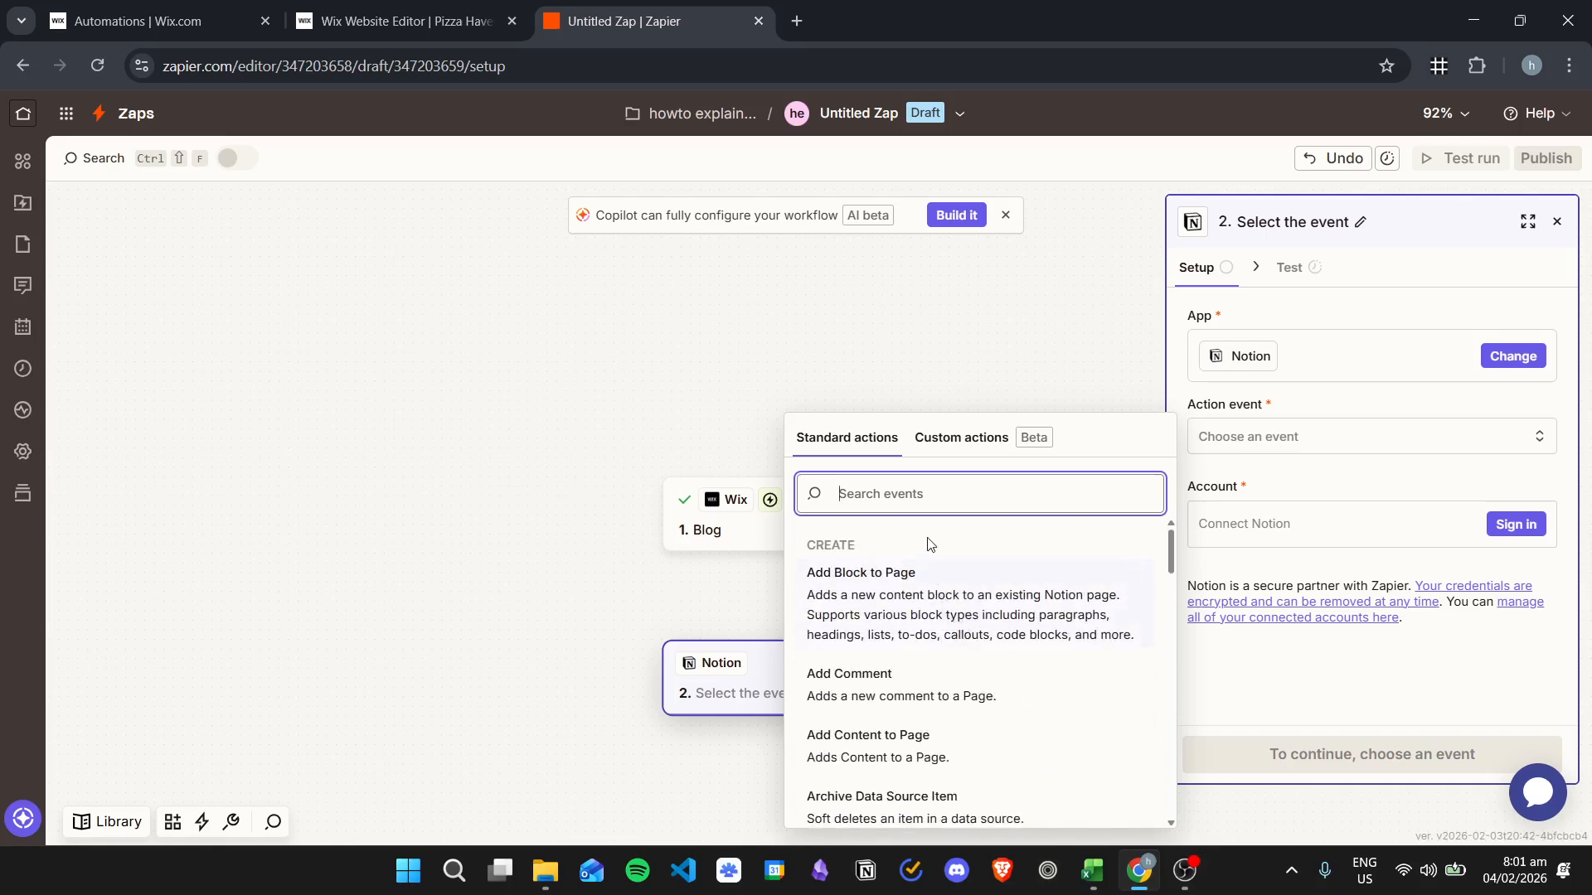
pyautogui.click(989, 754)
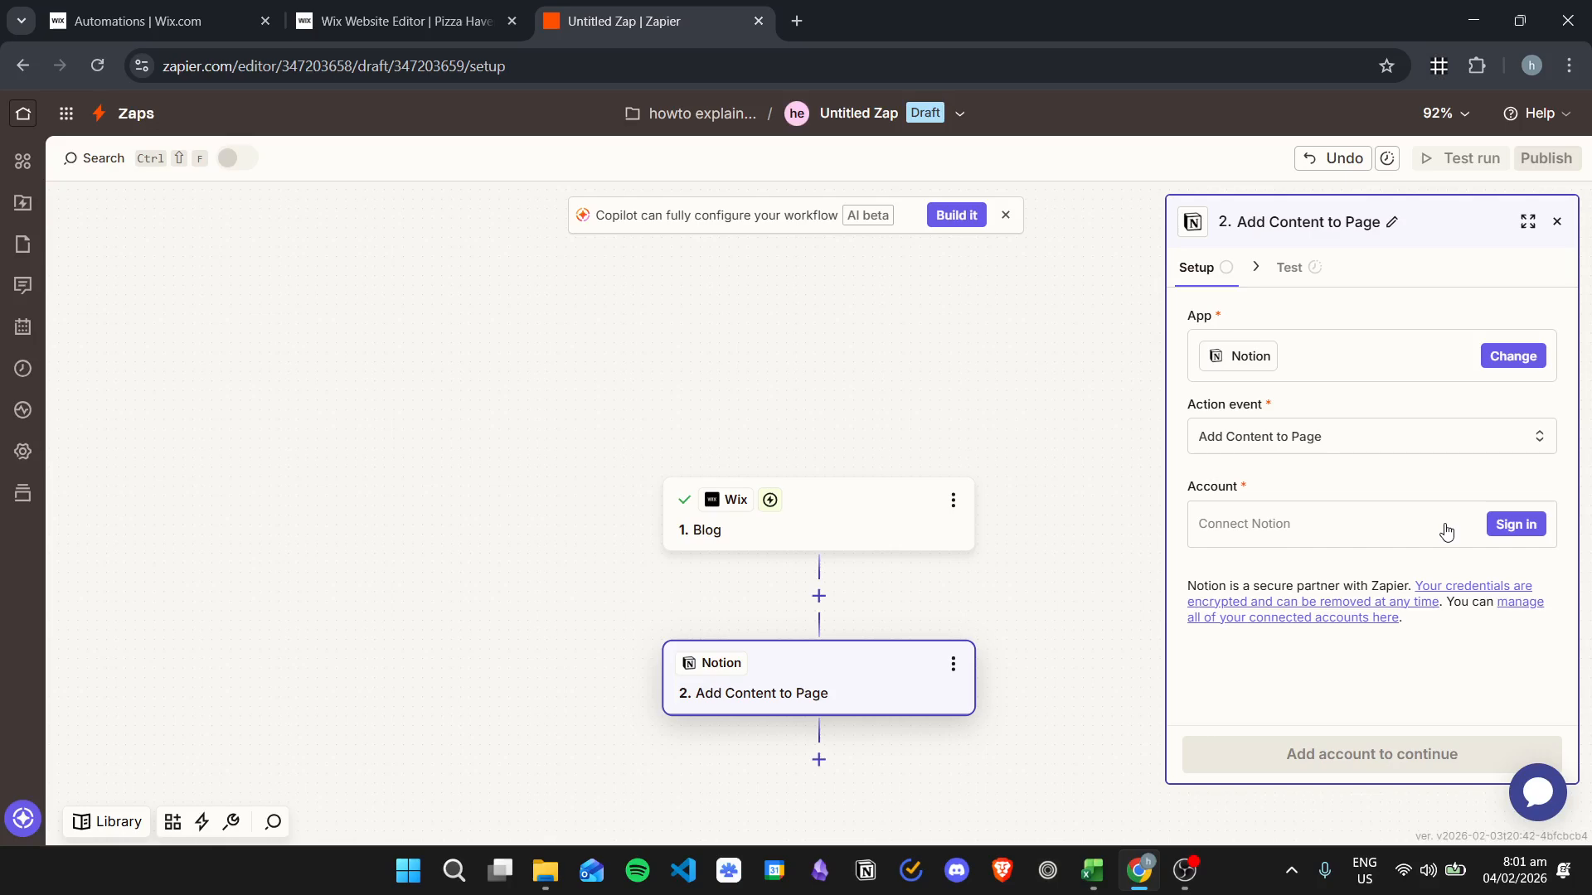
pyautogui.click(1516, 528)
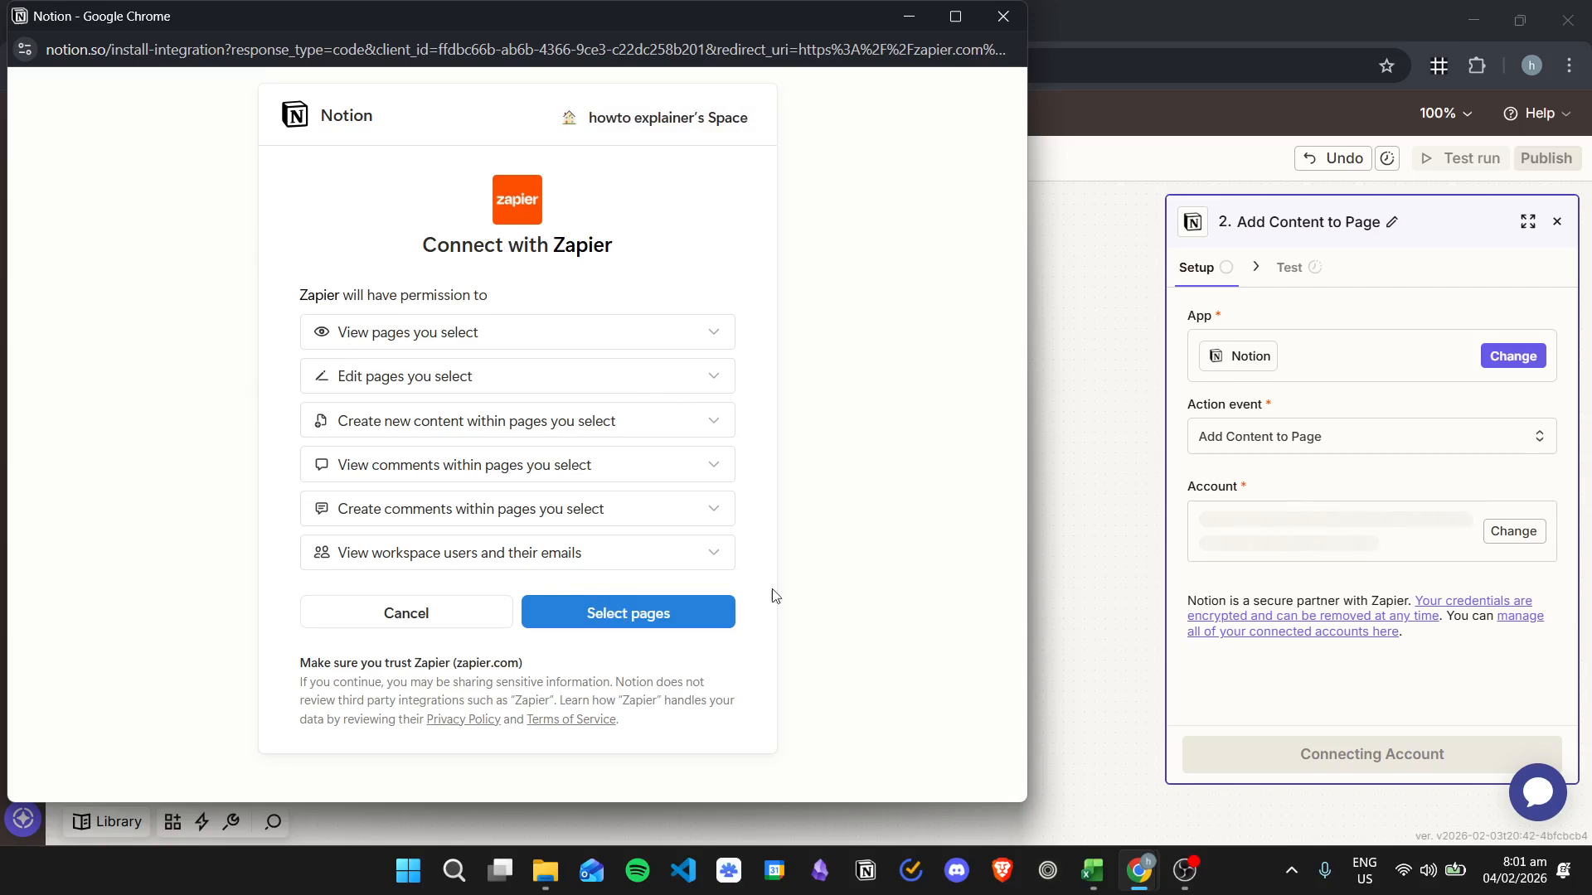
# - Allow Zapier access to the Notion 'Test Page', found by searching 'test'
pyautogui.click(686, 615)
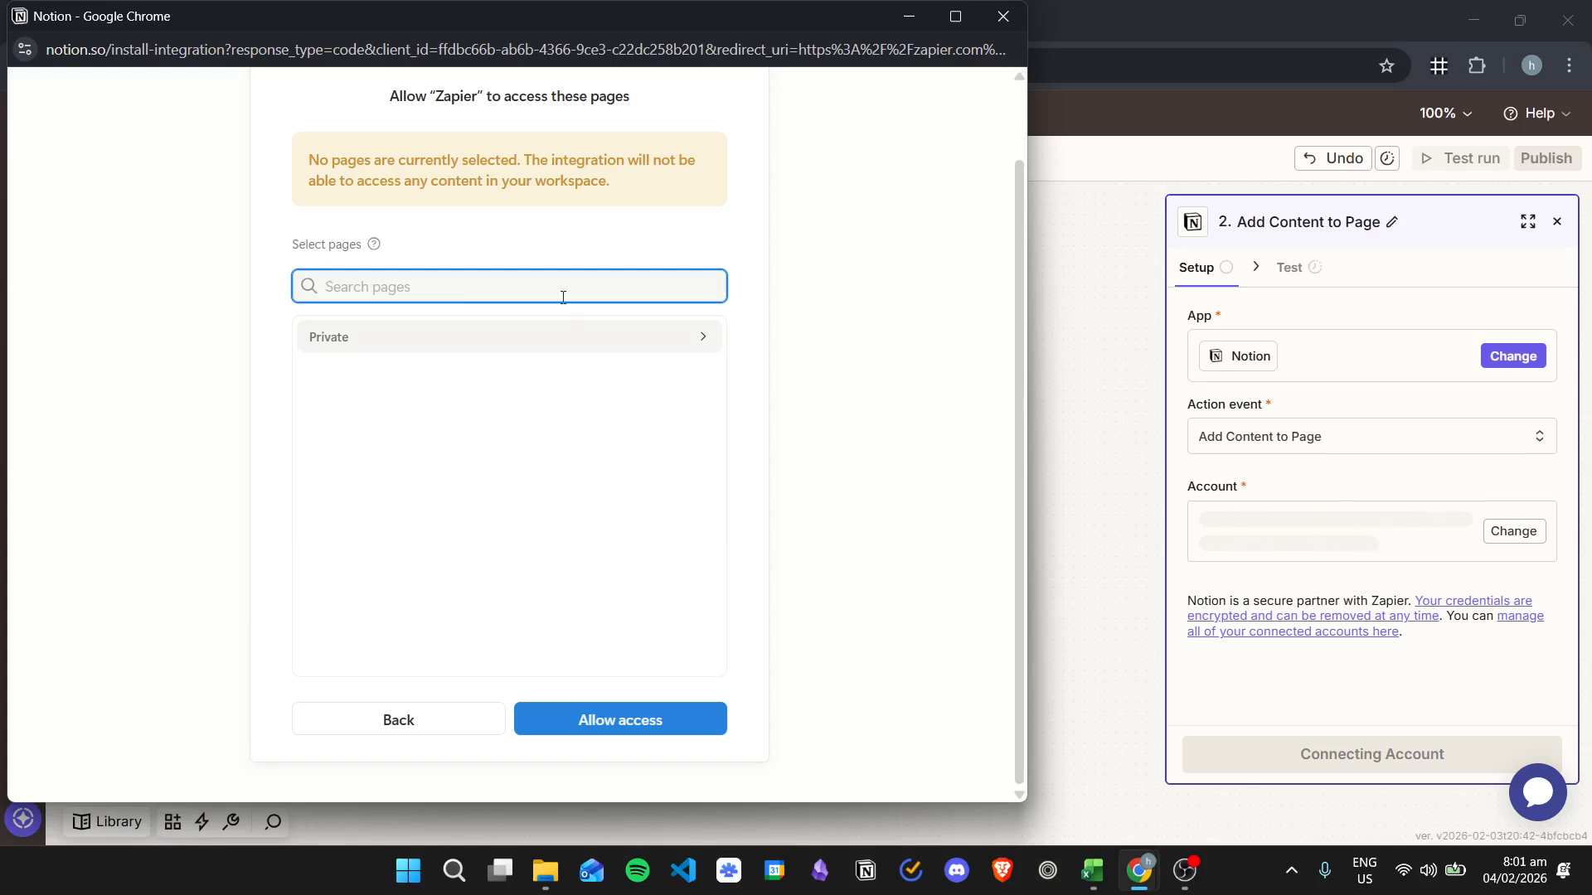
pyautogui.write('test')
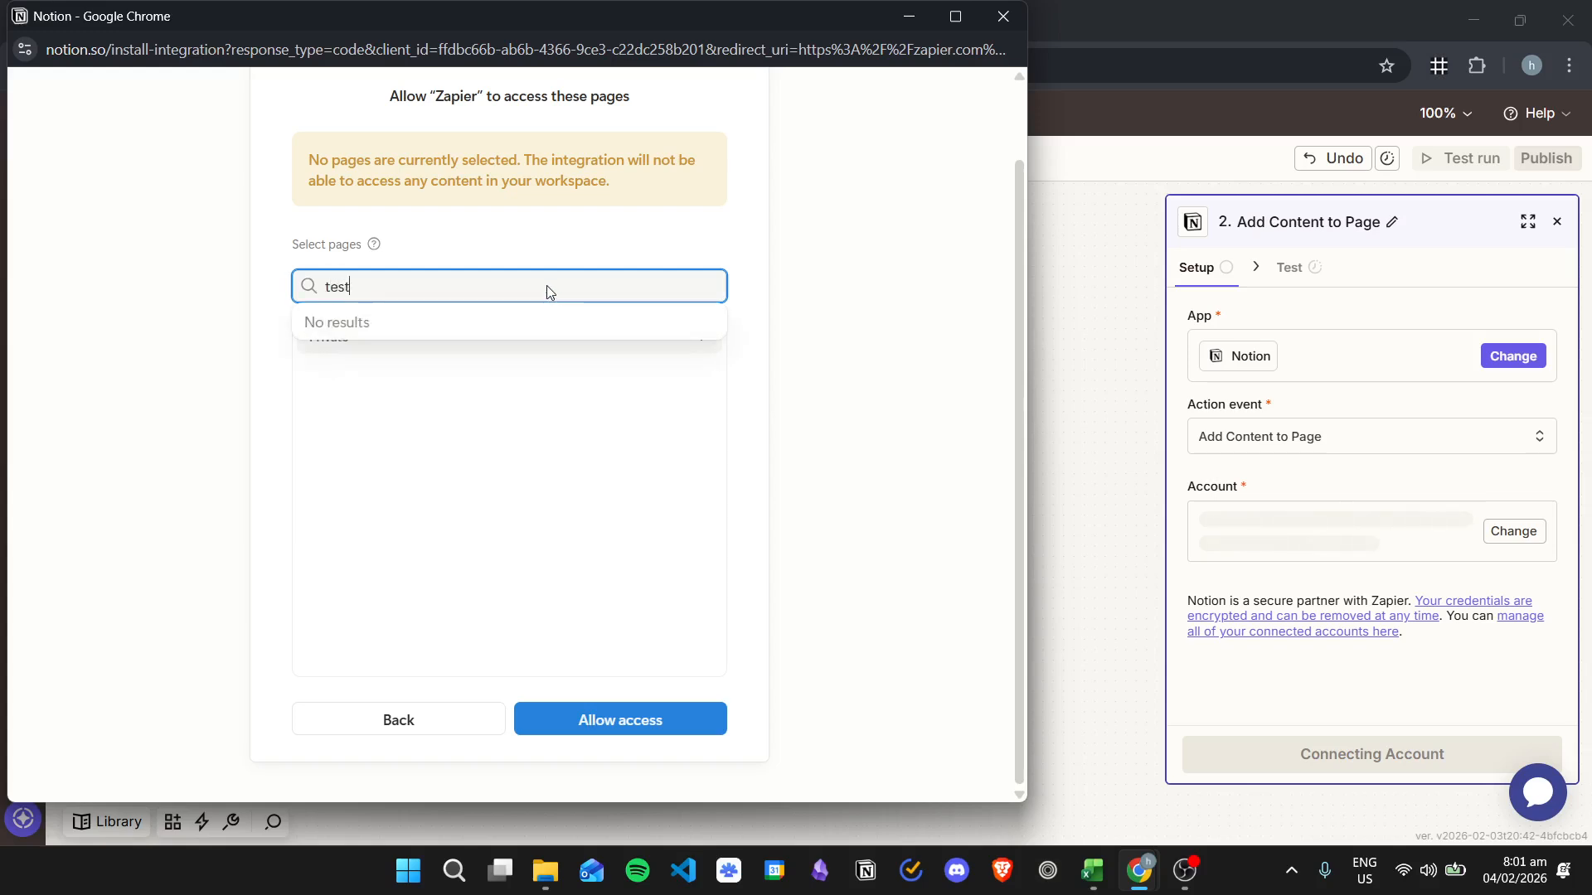
pyautogui.click(537, 325)
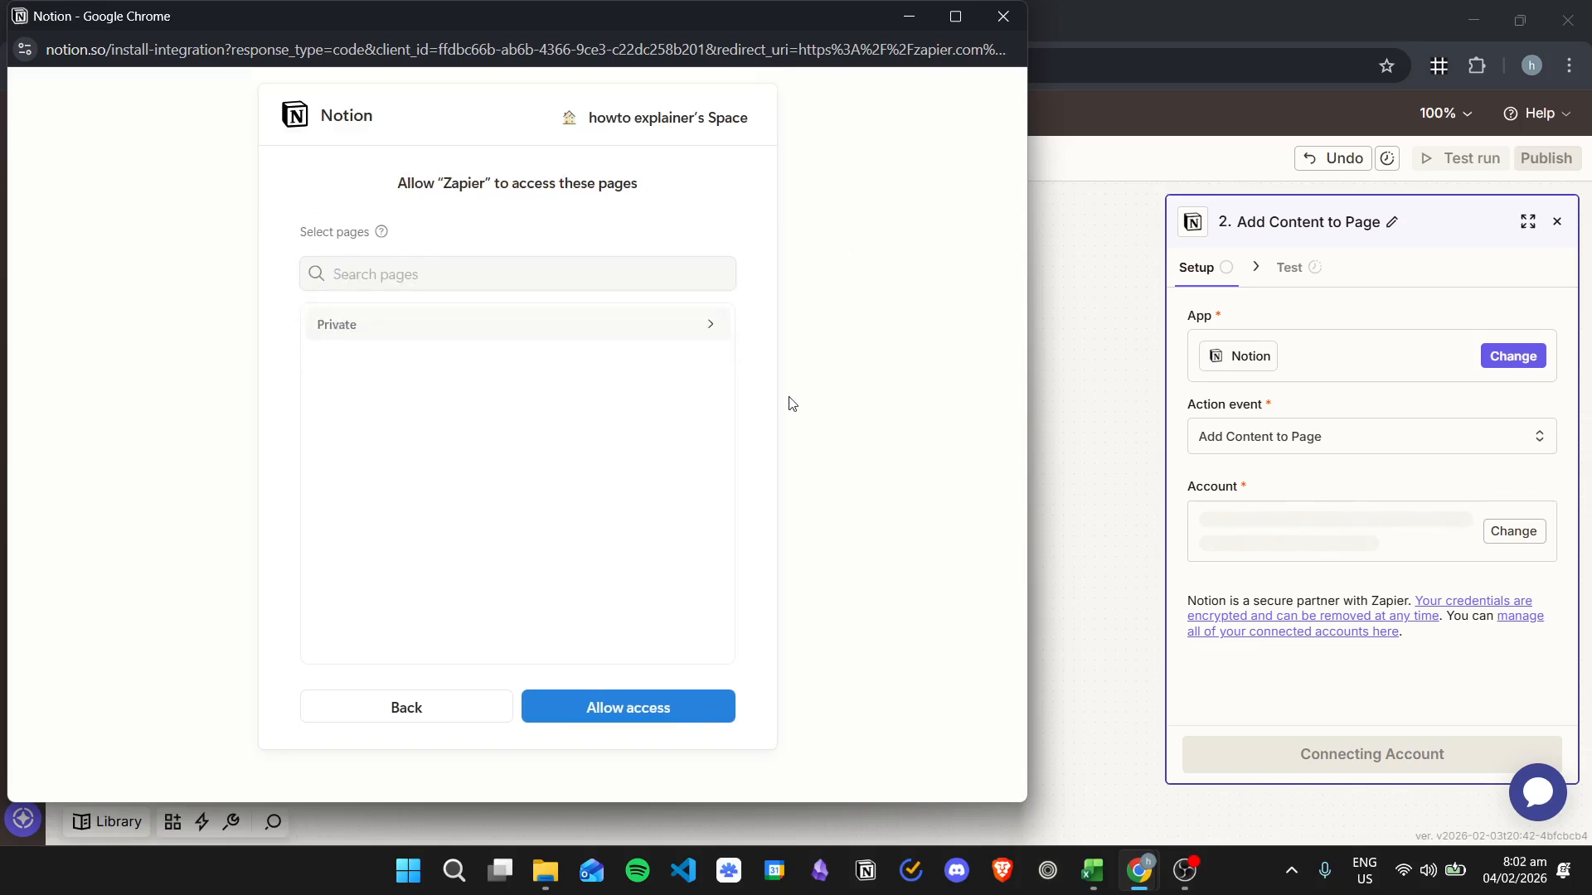
pyautogui.click(687, 703)
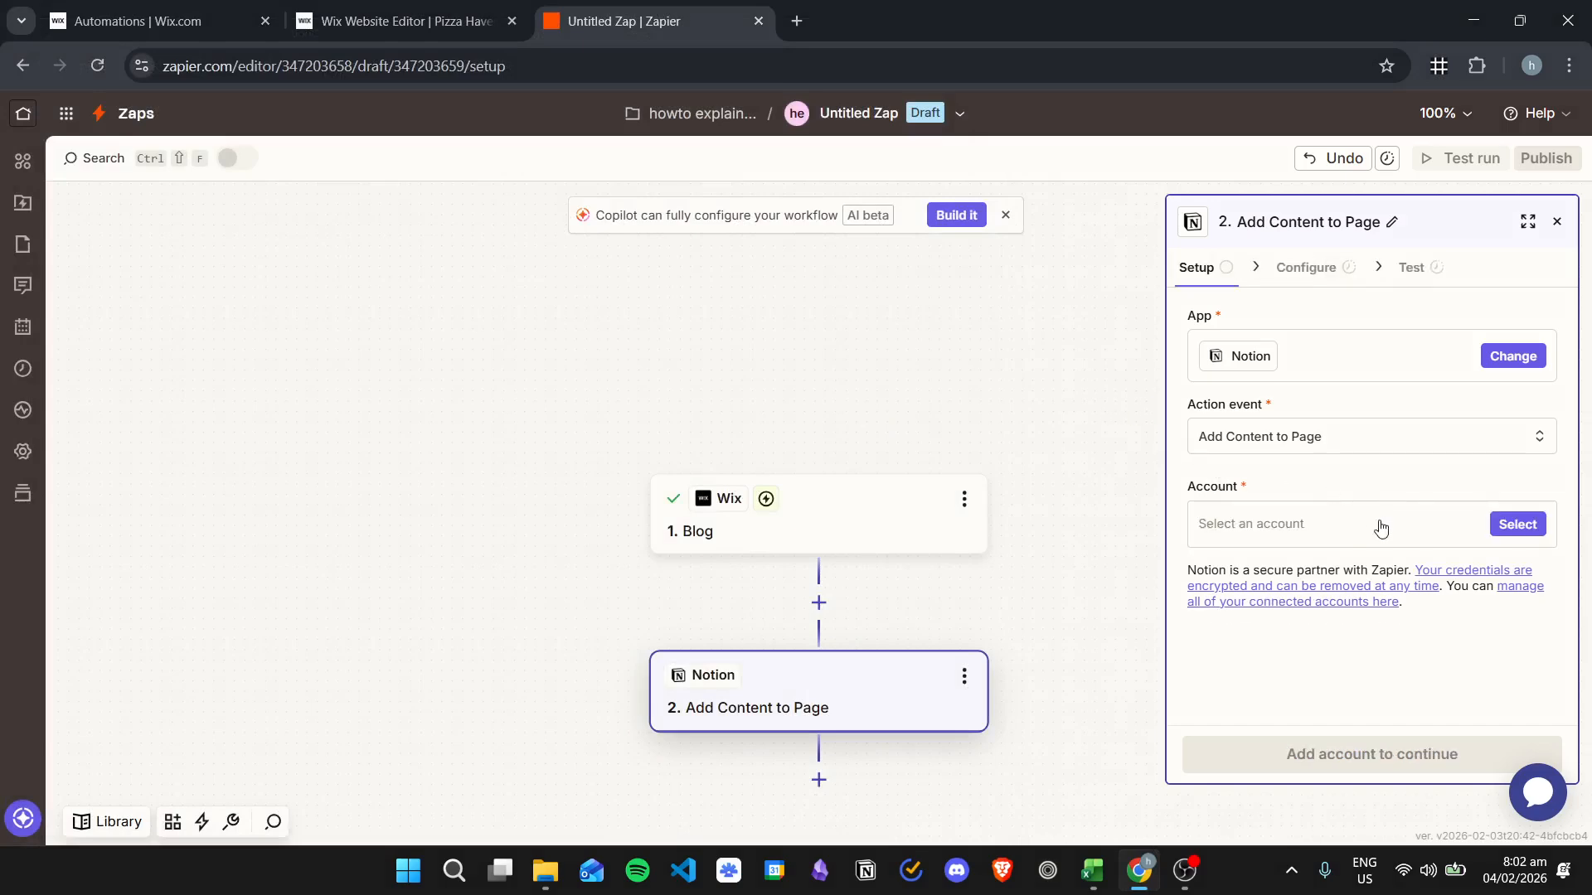
# - Confirm the Notion account and pick Test Page as the destination page
pyautogui.click(1336, 742)
pyautogui.click(1427, 344)
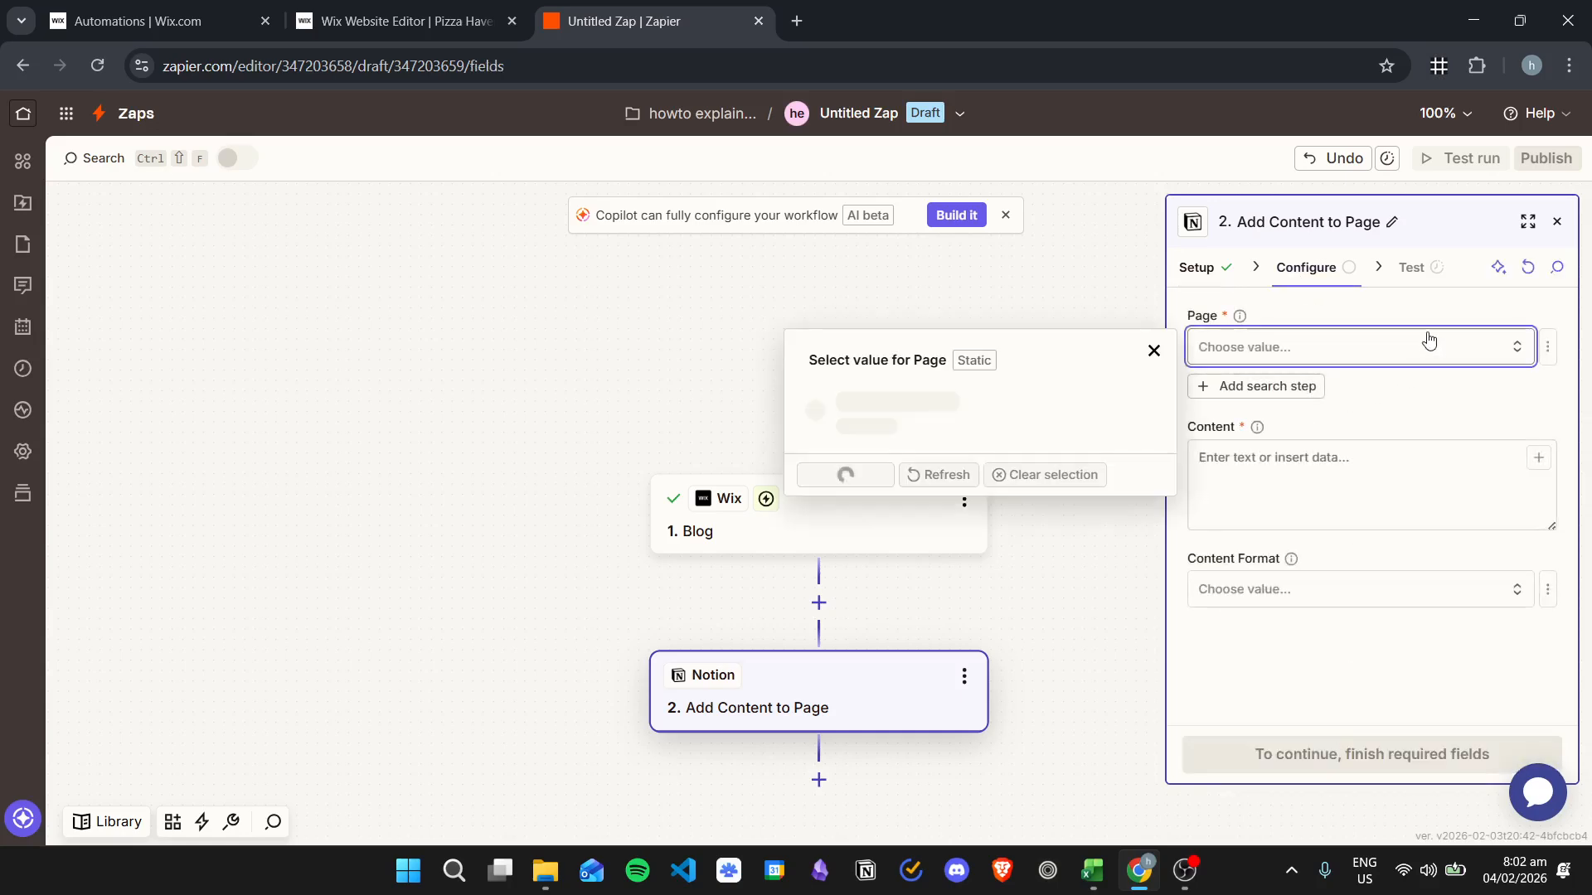
pyautogui.click(996, 405)
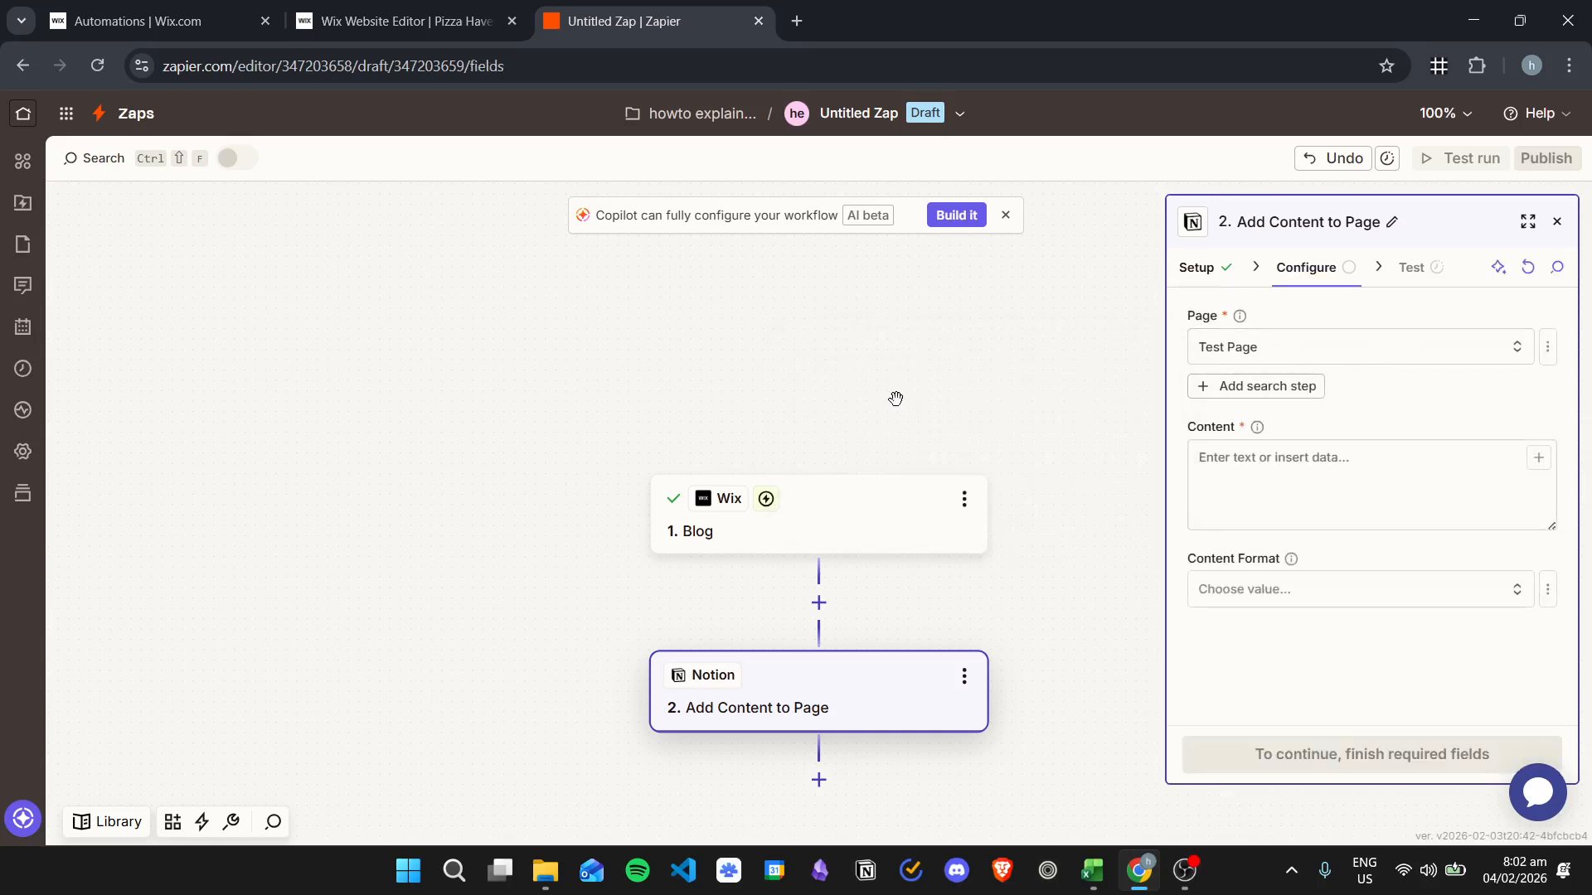
# - Insert the blog post's Title and Publish Date into the Content field
pyautogui.click(1339, 463)
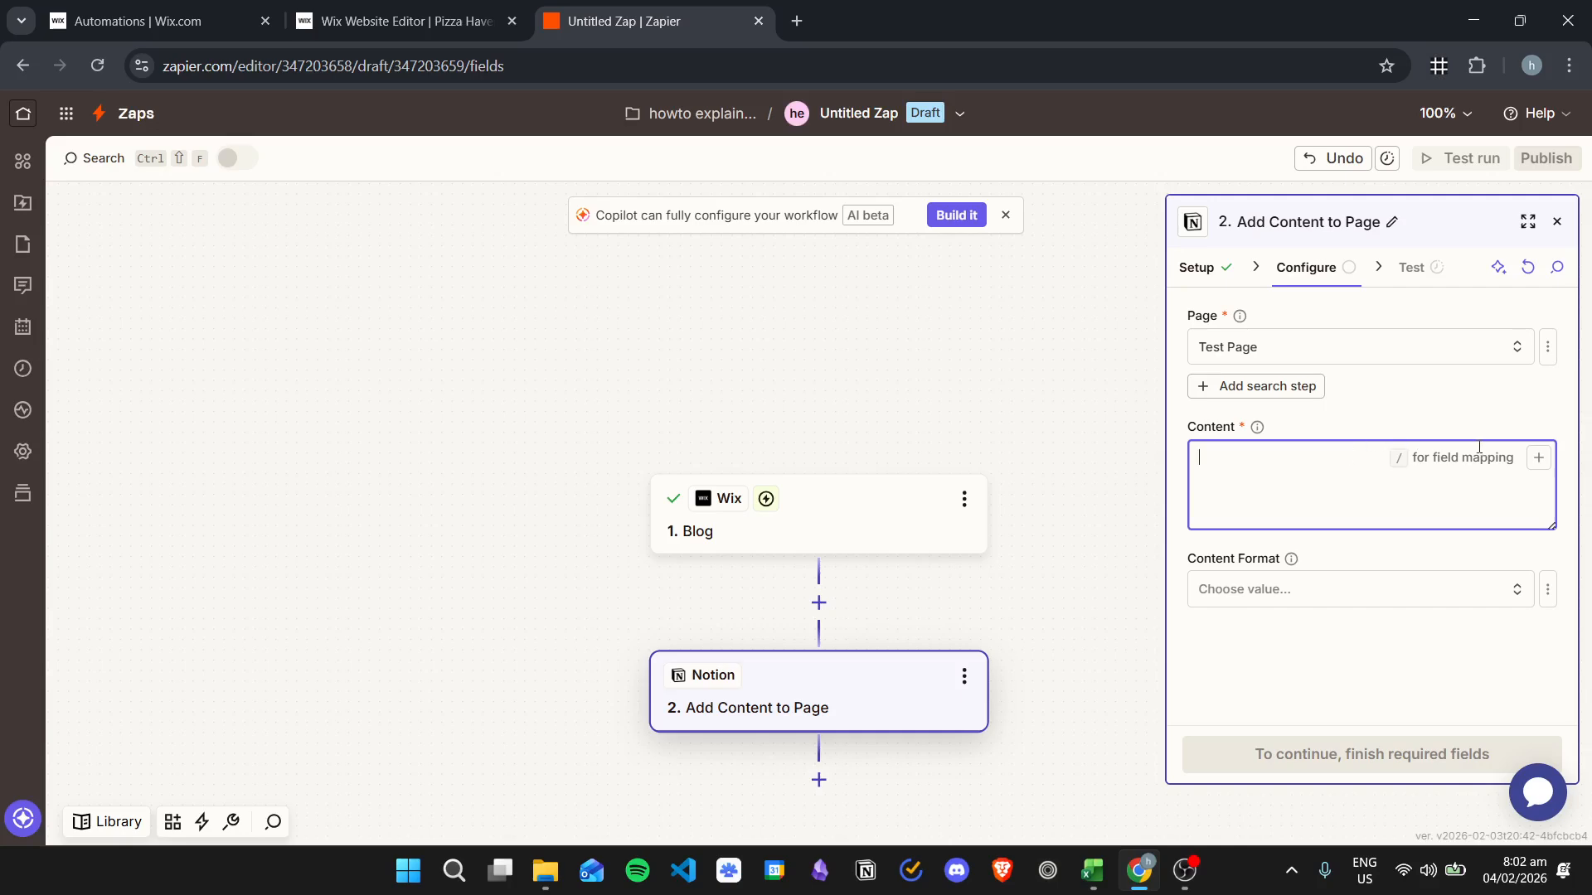
pyautogui.click(1537, 459)
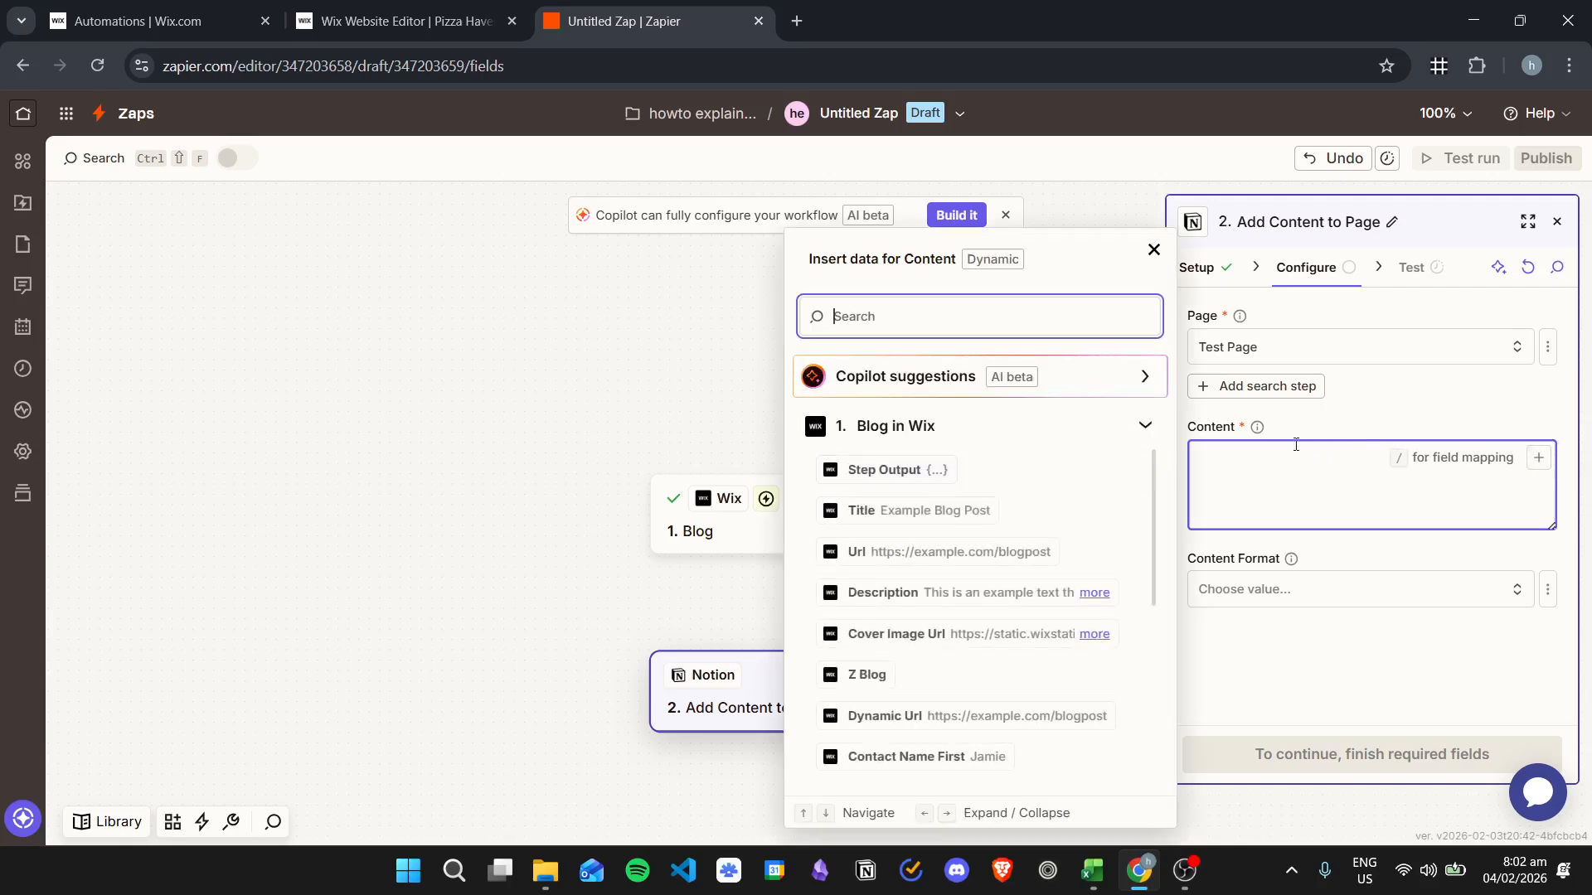
pyautogui.scroll(-1, 1011, 630)
pyautogui.scroll(1, 1012, 630)
pyautogui.click(973, 515)
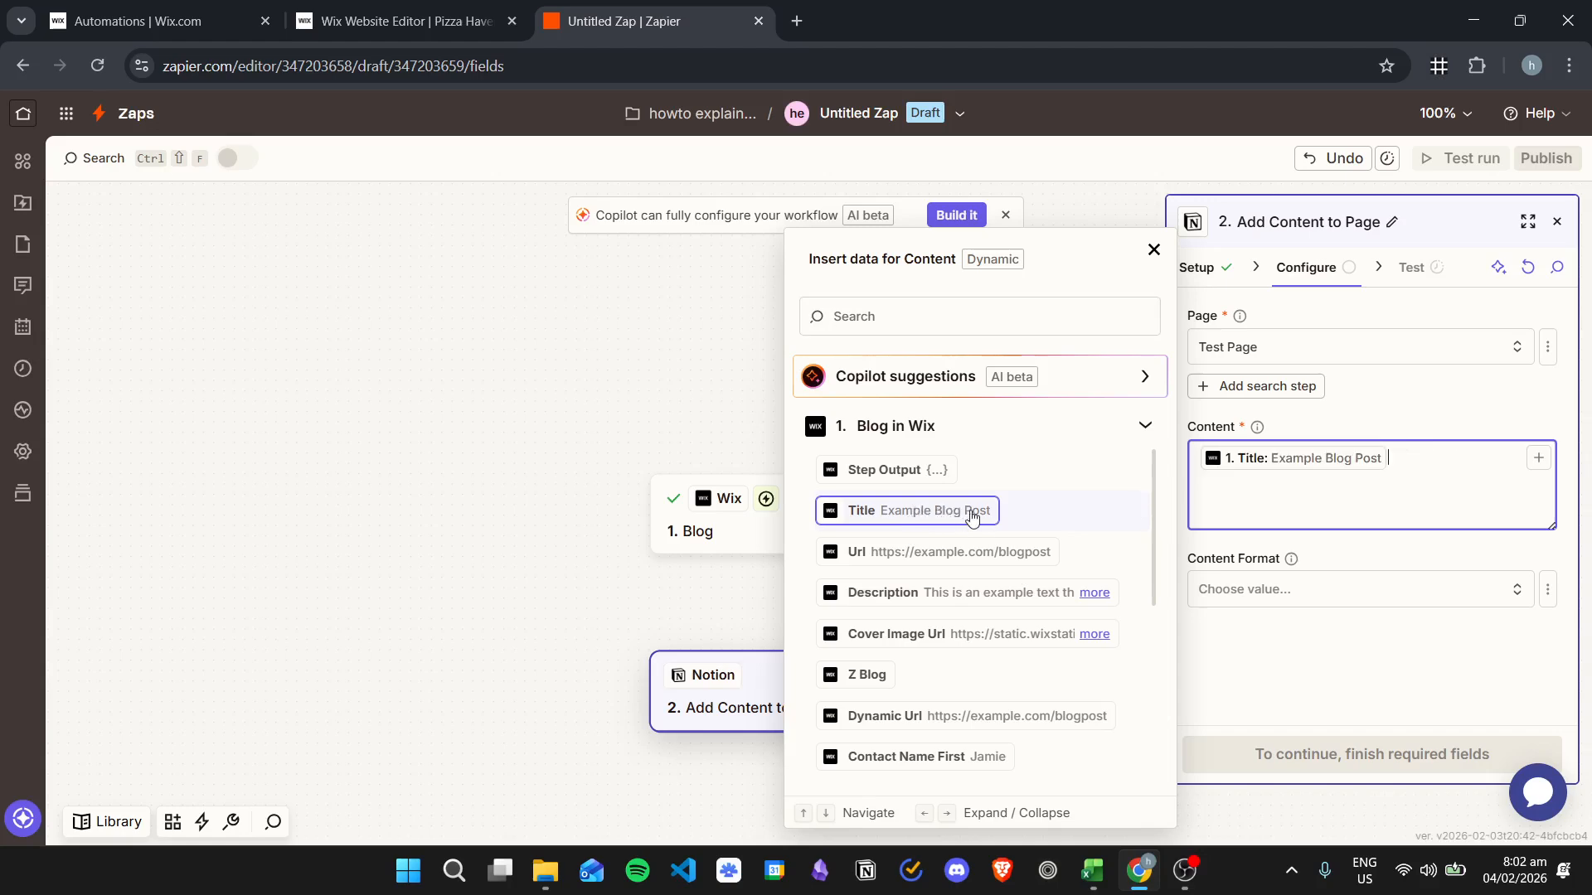
pyautogui.scroll(-2, 1078, 580)
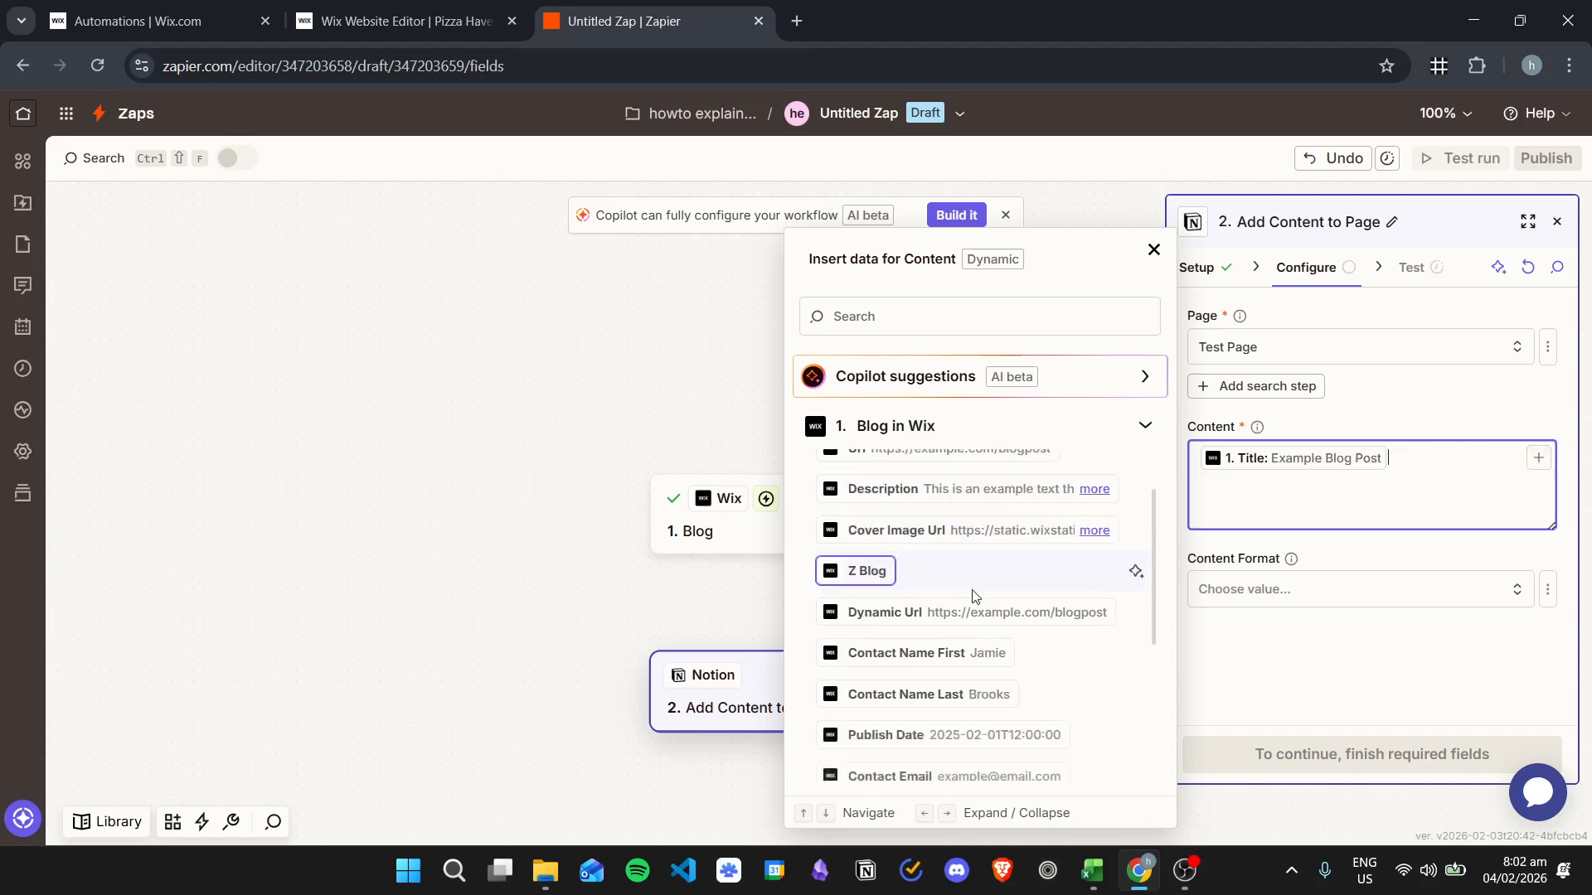
pyautogui.click(1010, 630)
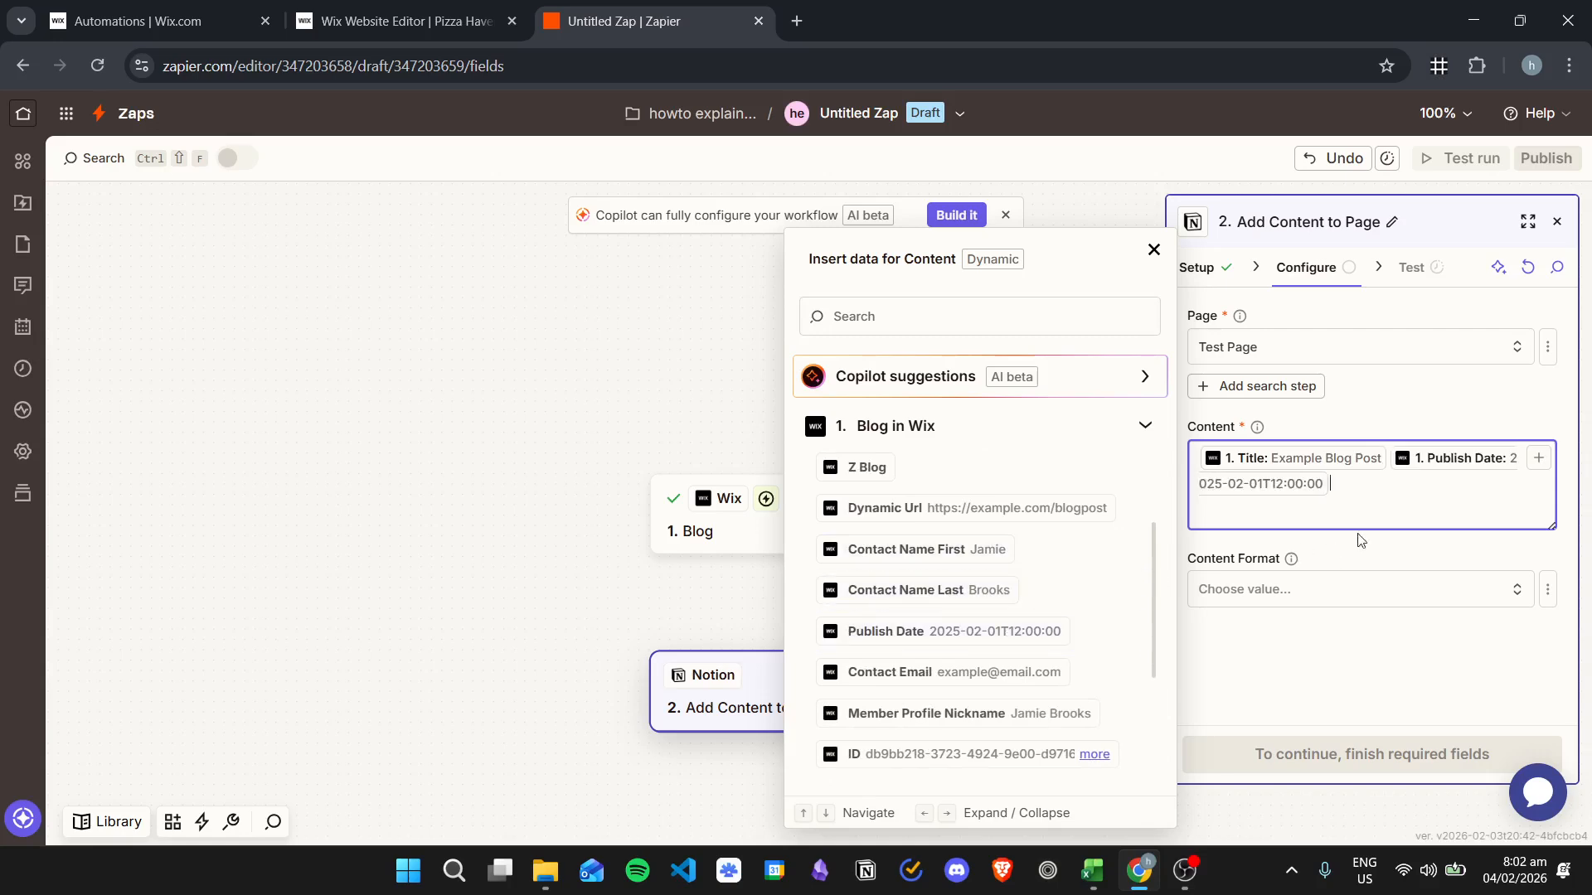
pyautogui.click(1372, 643)
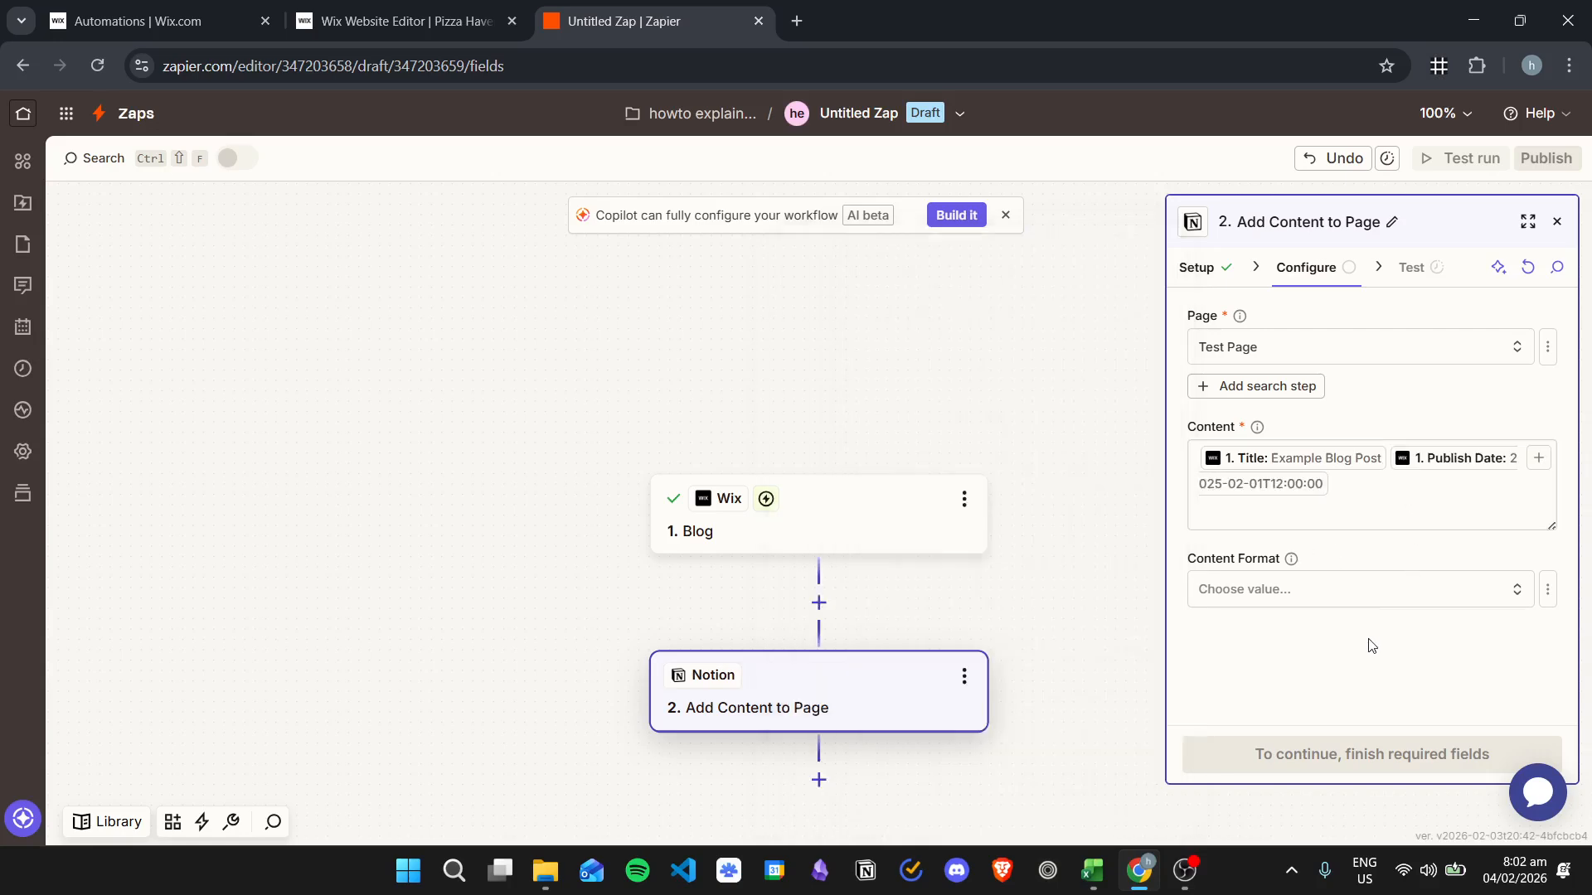
pyautogui.click(1329, 592)
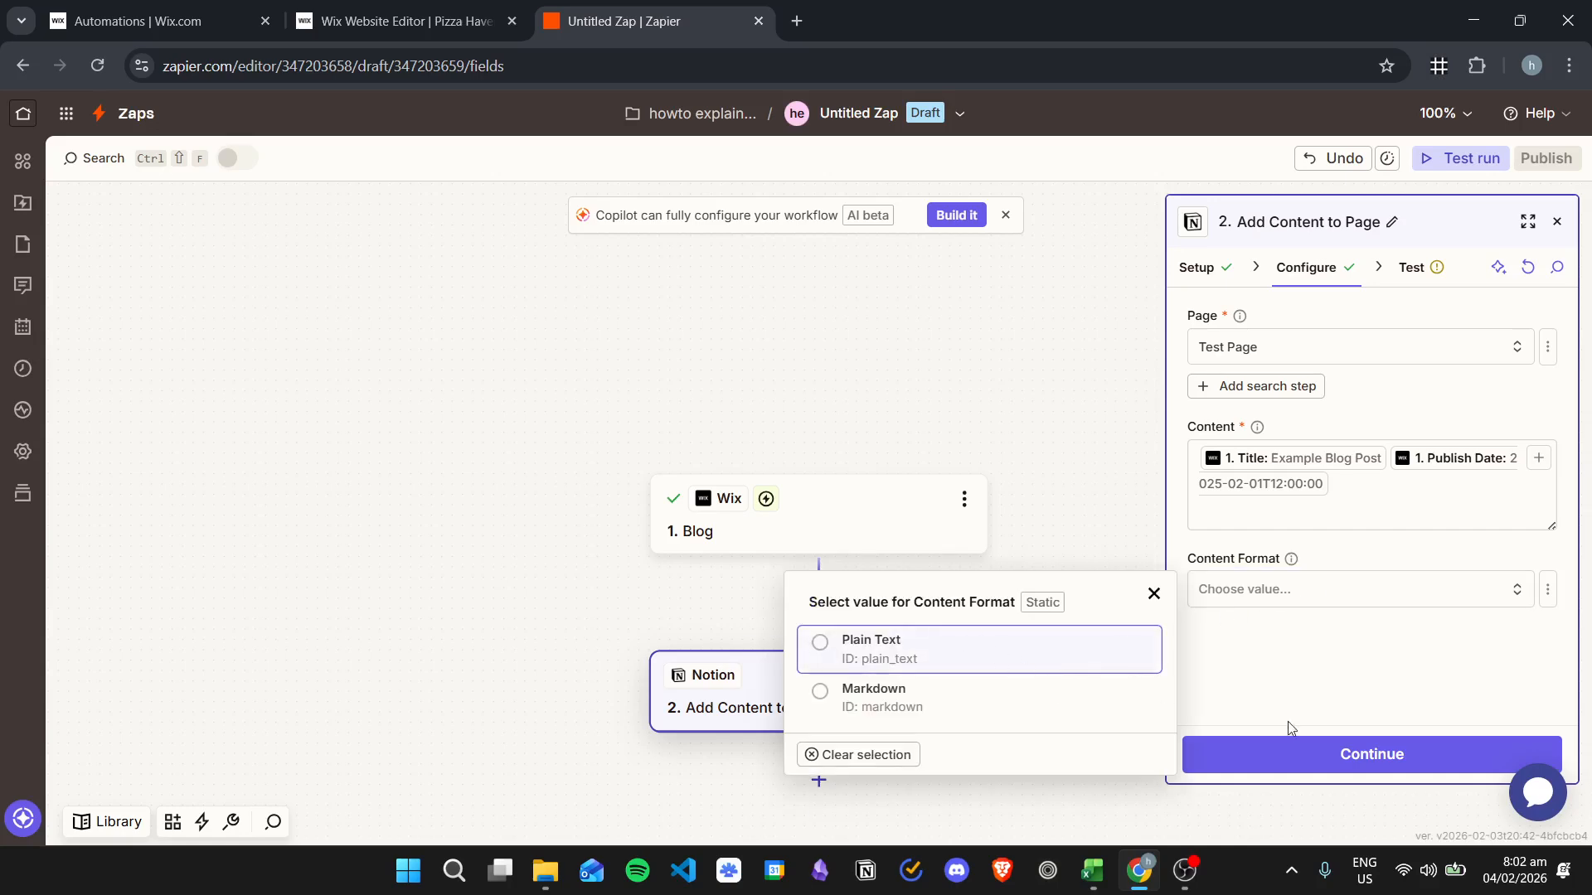
# - Use Plain Text content format, send a successful test to Test Page, and publish
pyautogui.click(1013, 643)
pyautogui.click(1410, 768)
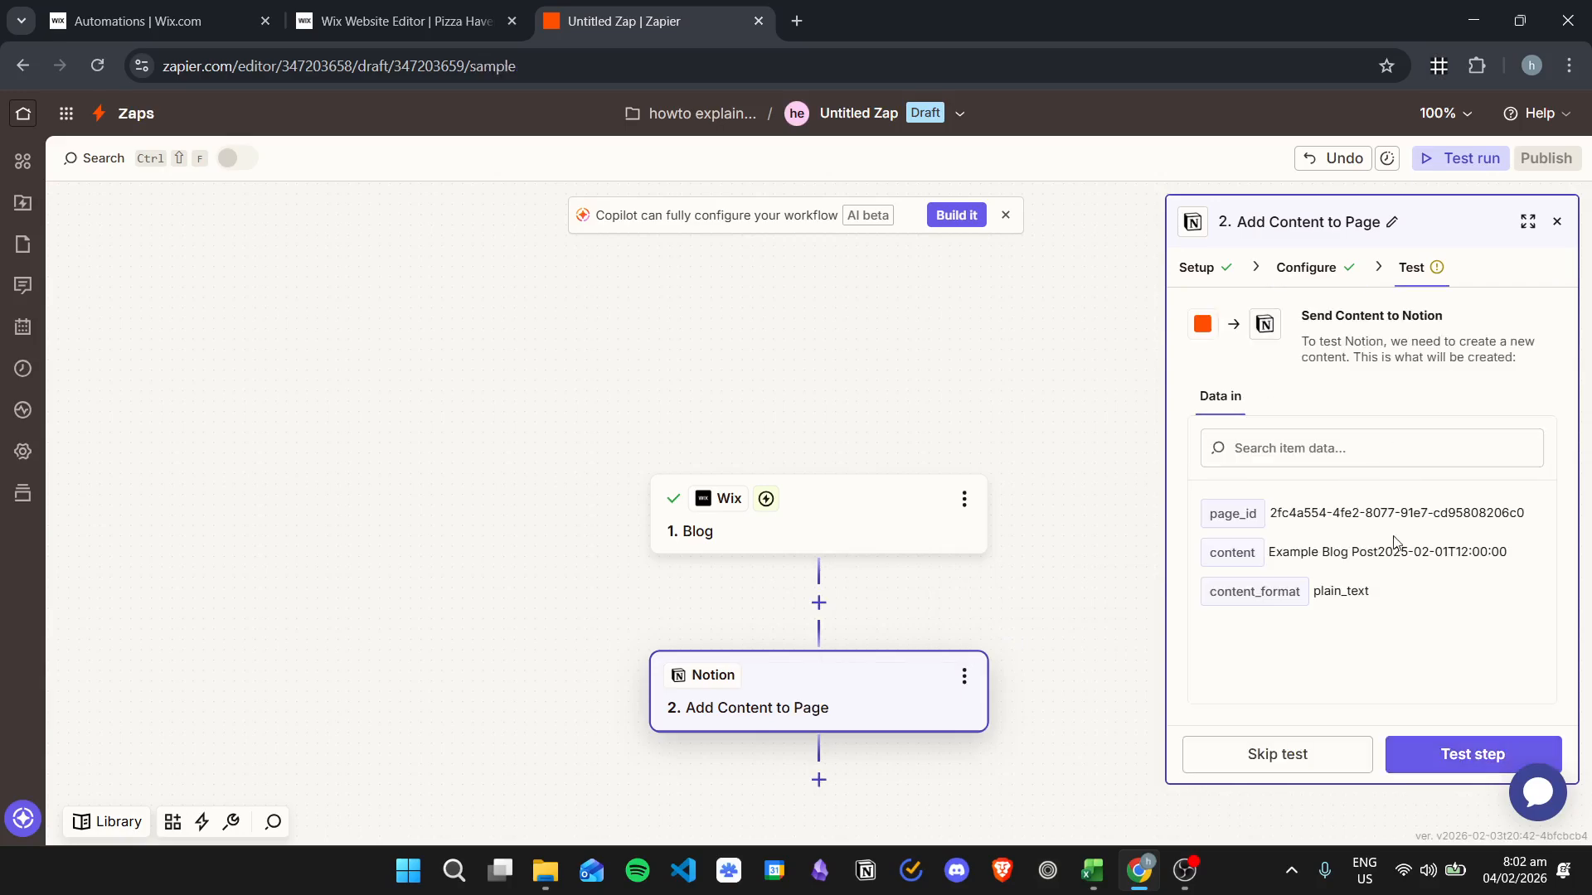
pyautogui.click(1442, 746)
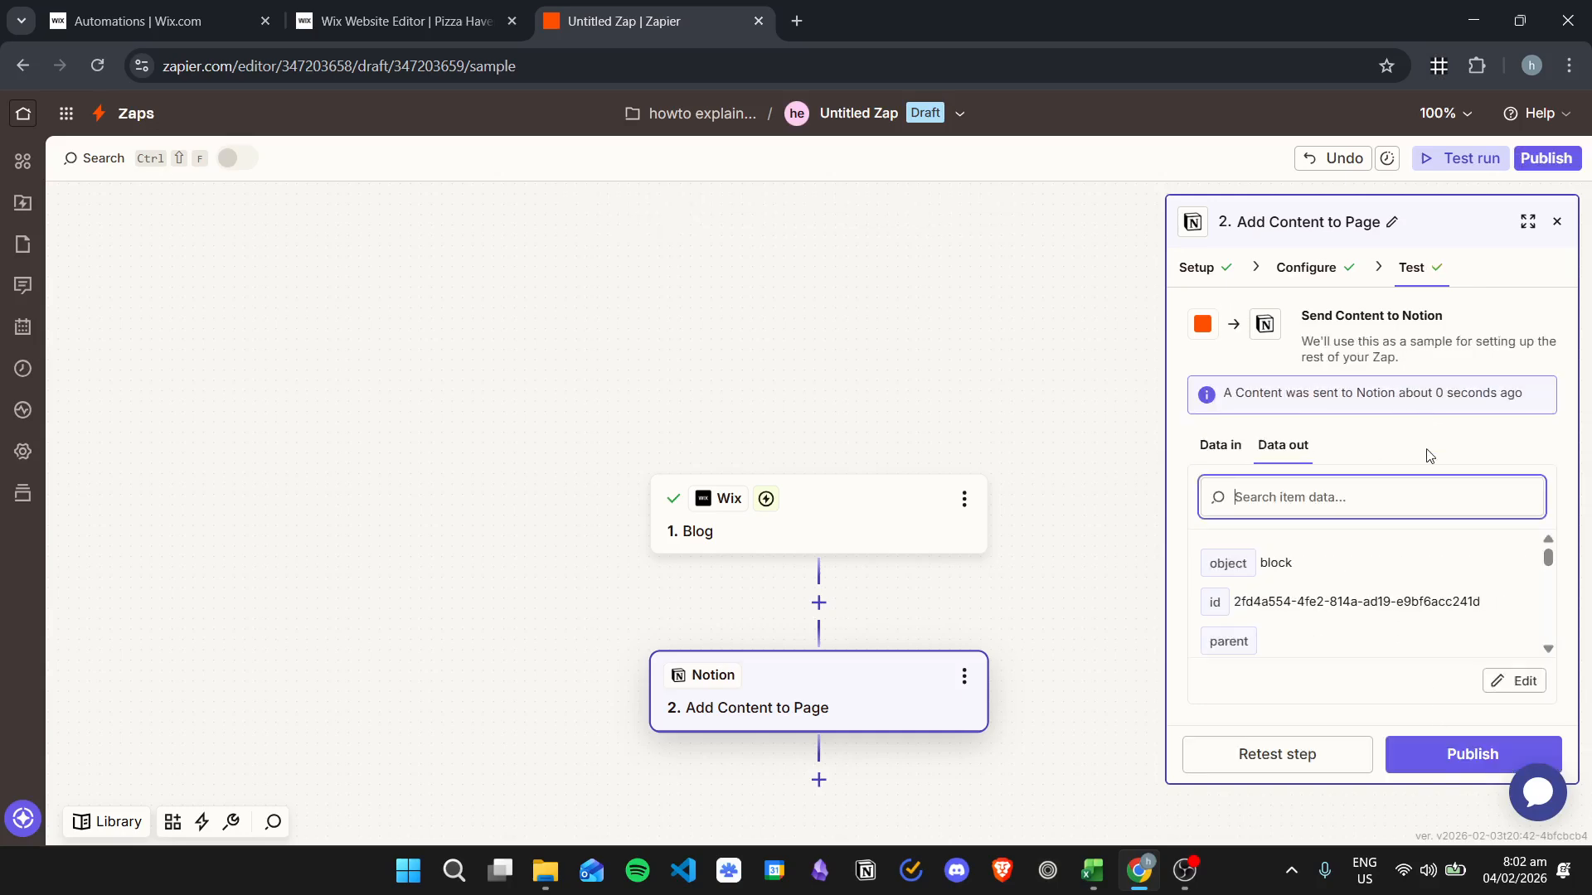
pyautogui.click(1440, 759)
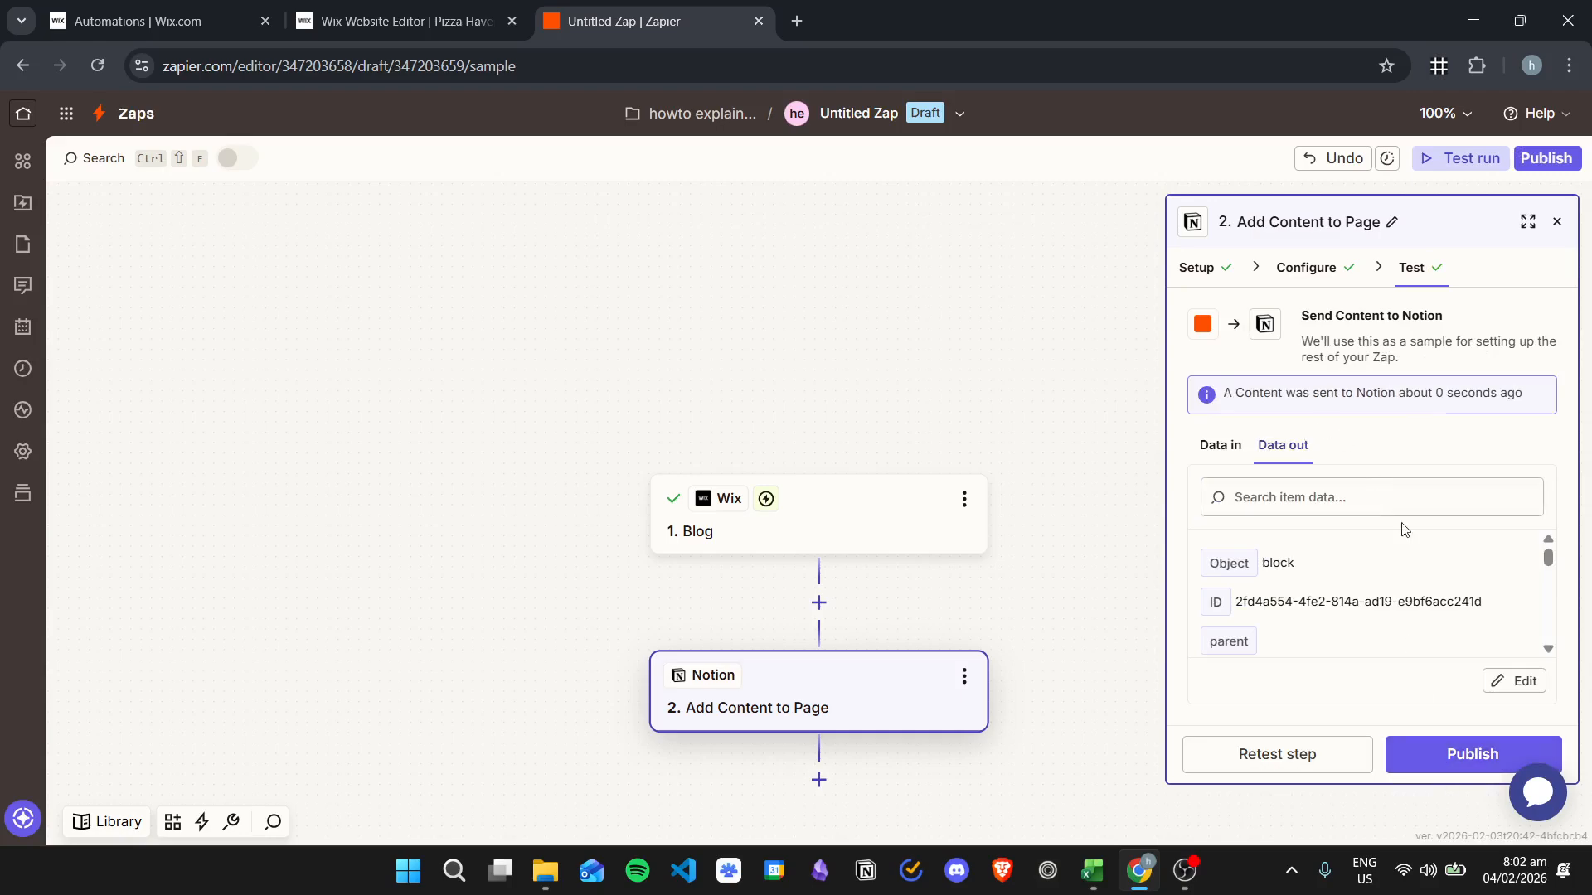